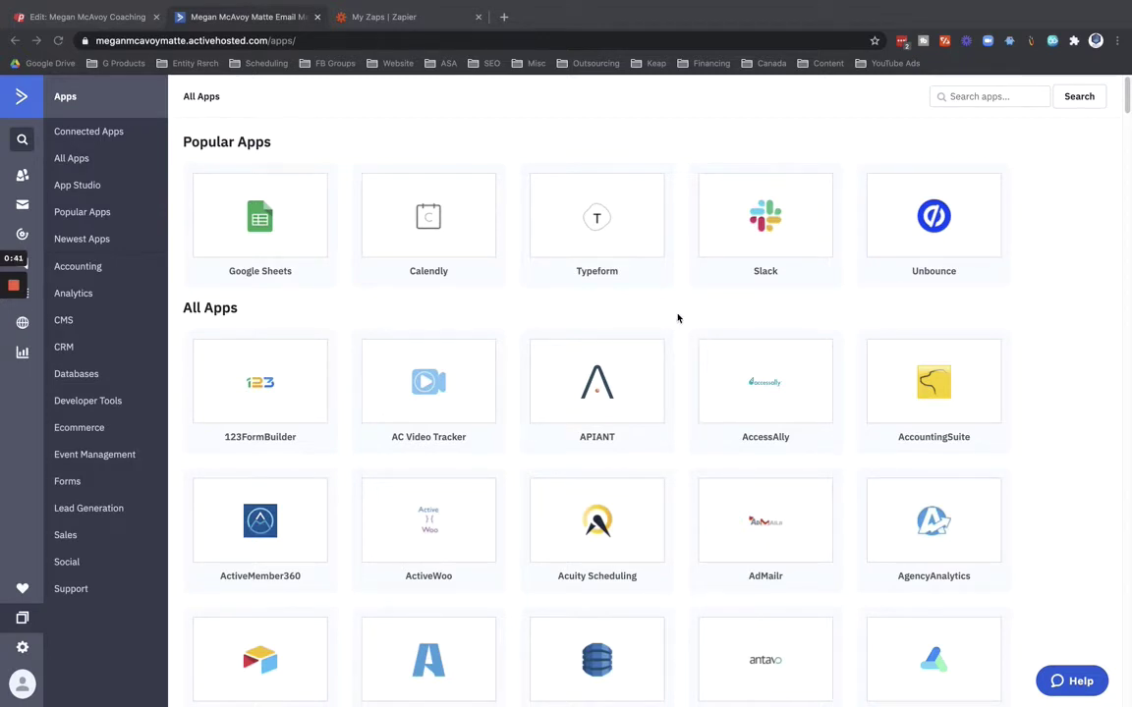
Search ActiveCampaign's app directory for 'zapier' and open the Zapier integration page.
{"action": "left_click", "coordinate": [974, 95]}
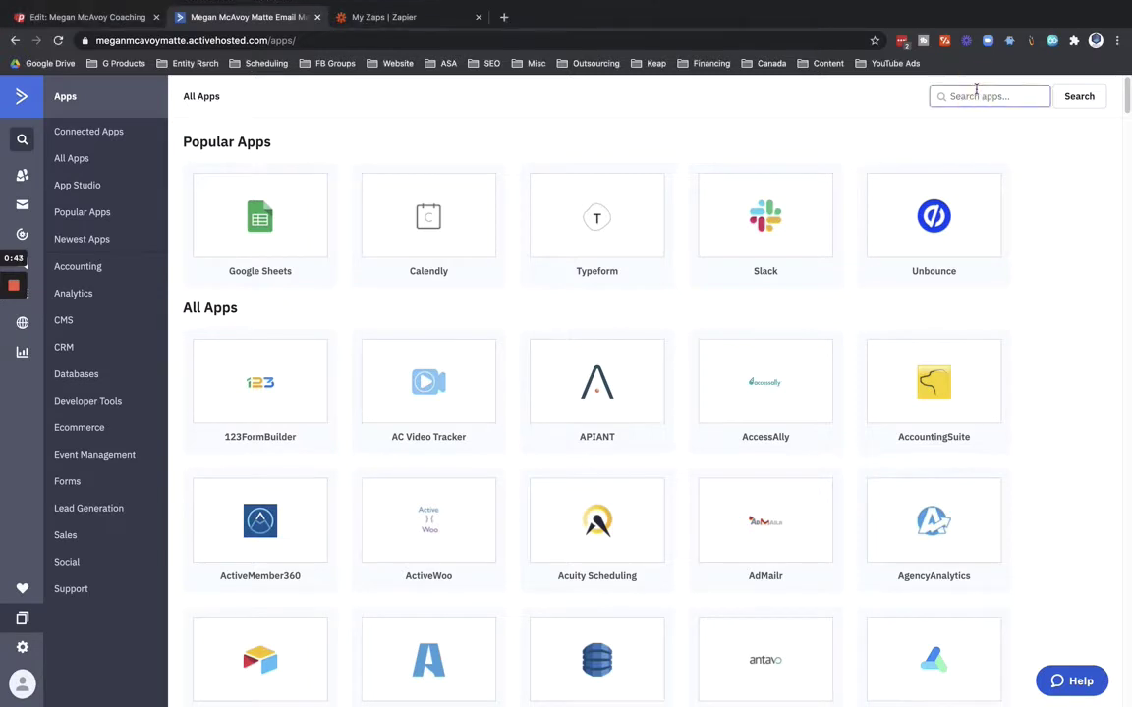
{"action": "type", "text": "zapier"}
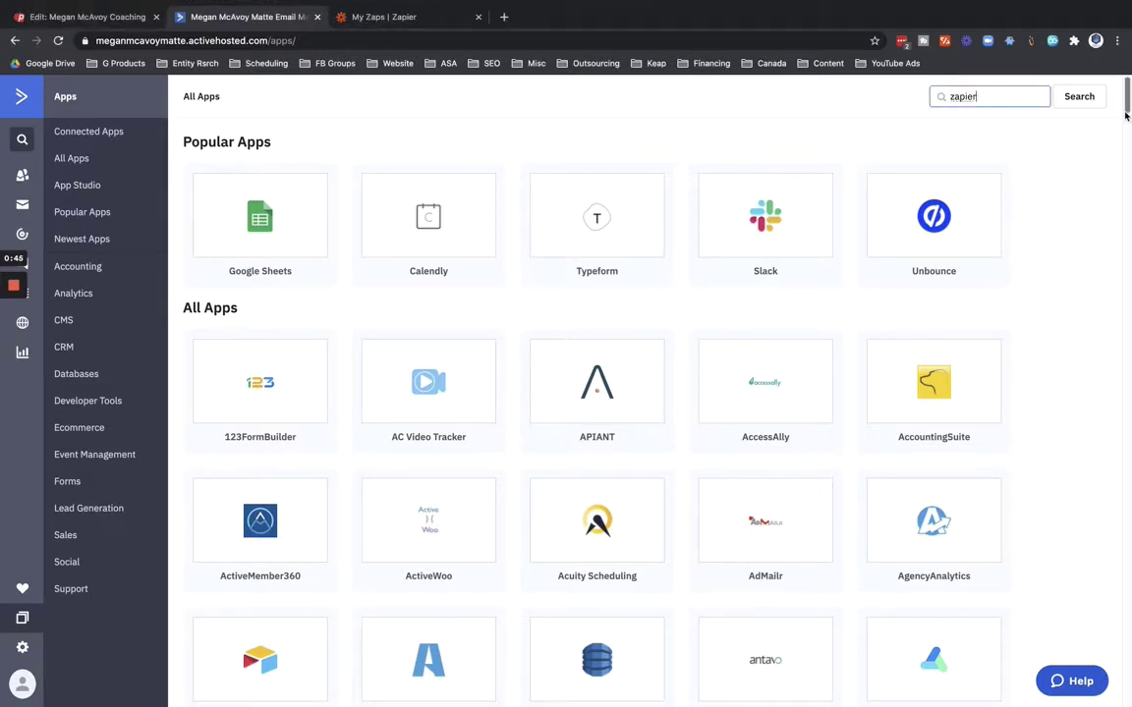
{"action": "left_click", "coordinate": [1084, 97]}
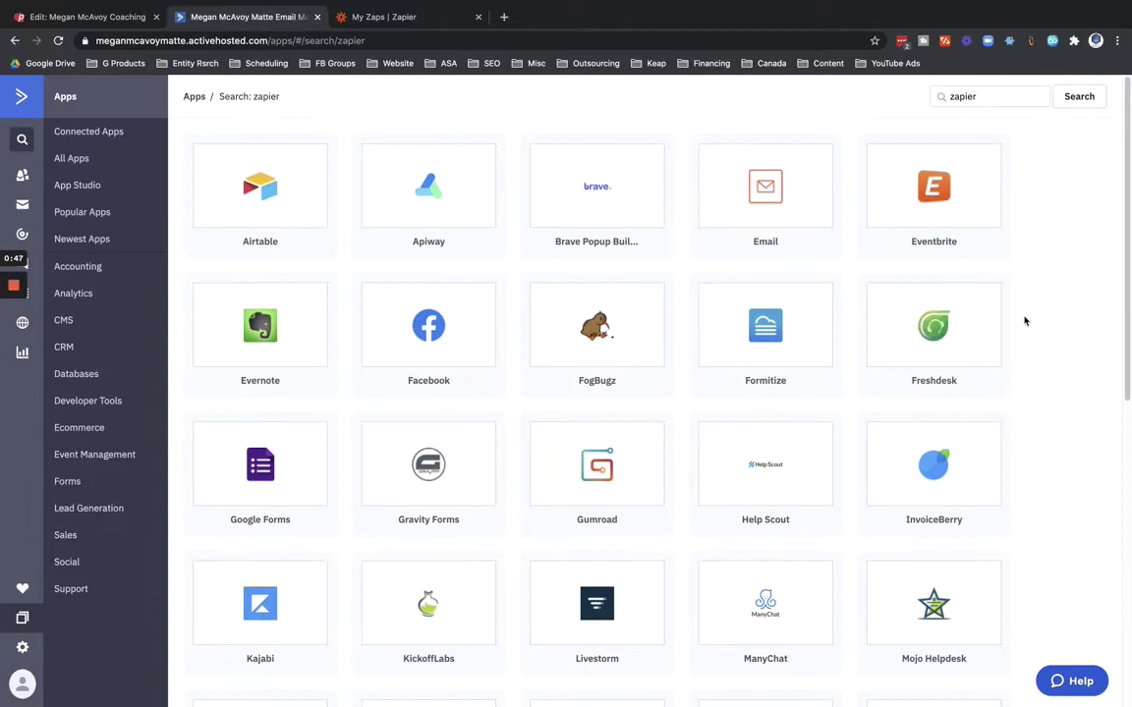
{"action": "scroll", "coordinate": [1028, 318], "scroll_direction": "down", "scroll_amount": 5}
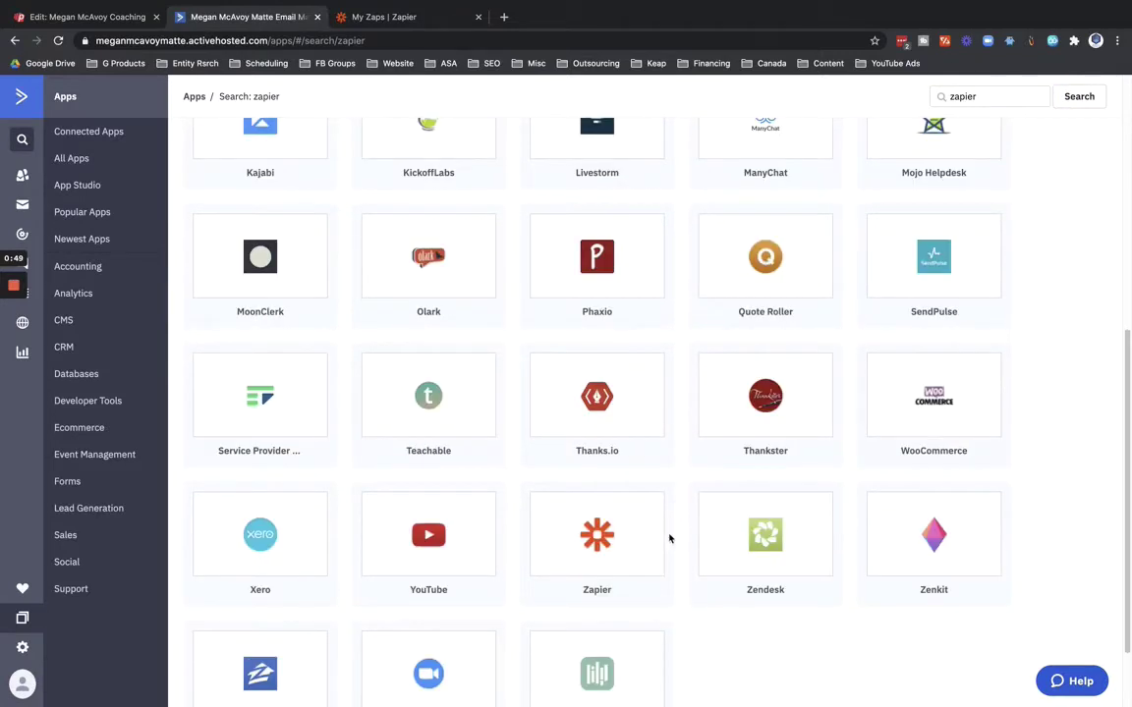
{"action": "left_click", "coordinate": [598, 538]}
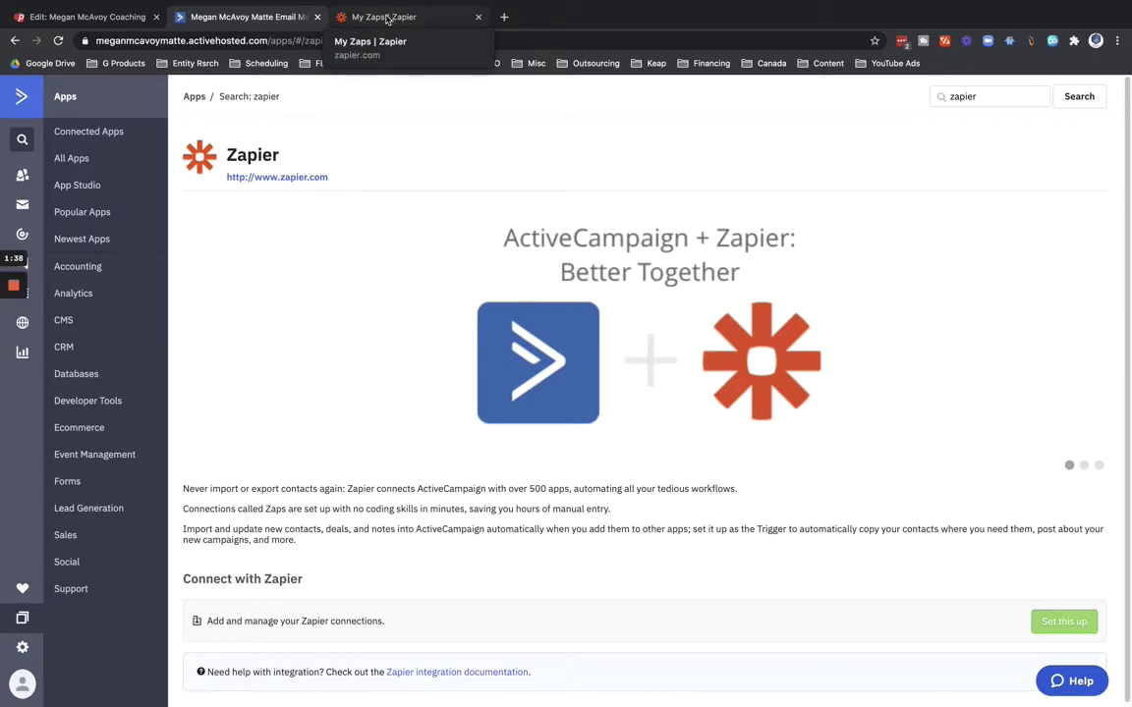
Start a new zap with a Webhooks by Zapier Catch Hook trigger and copy its webhook URL.
{"action": "left_click", "coordinate": [388, 20]}
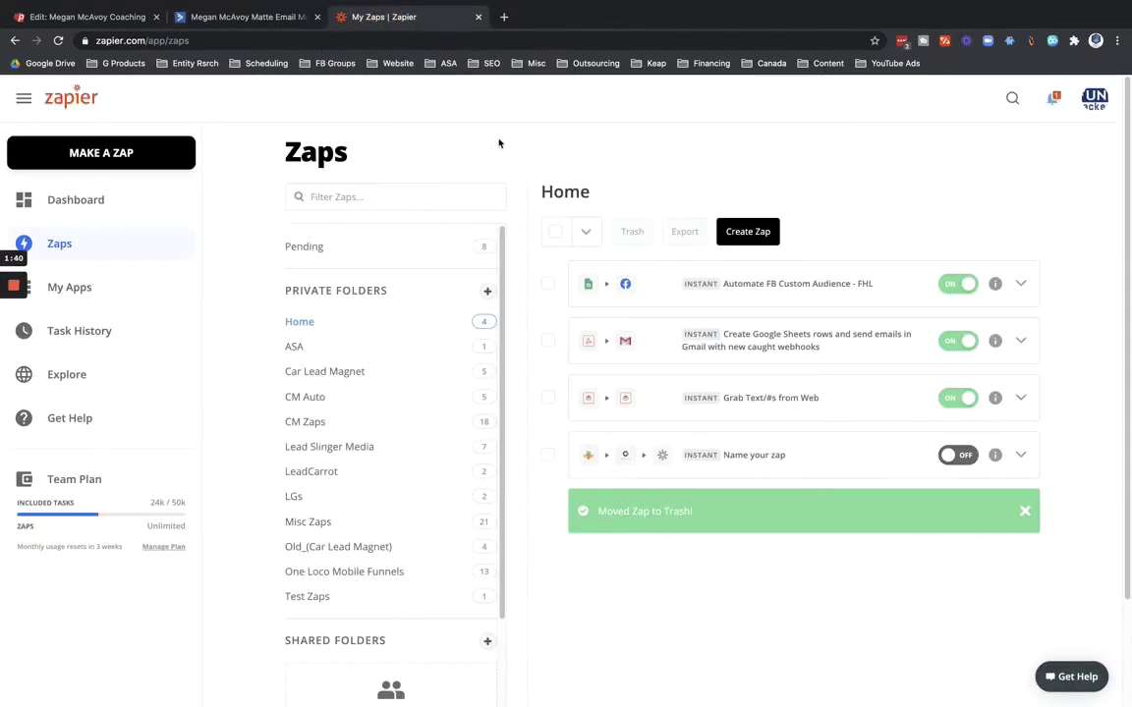
{"action": "left_click", "coordinate": [105, 154]}
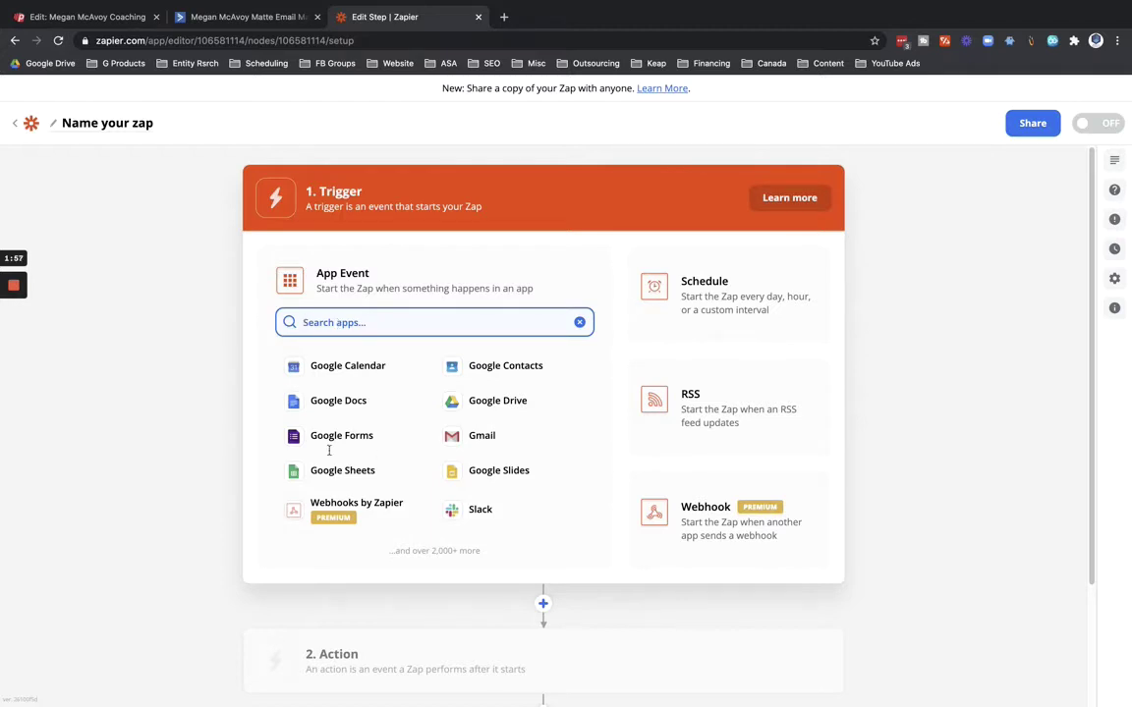
{"action": "left_click", "coordinate": [322, 513]}
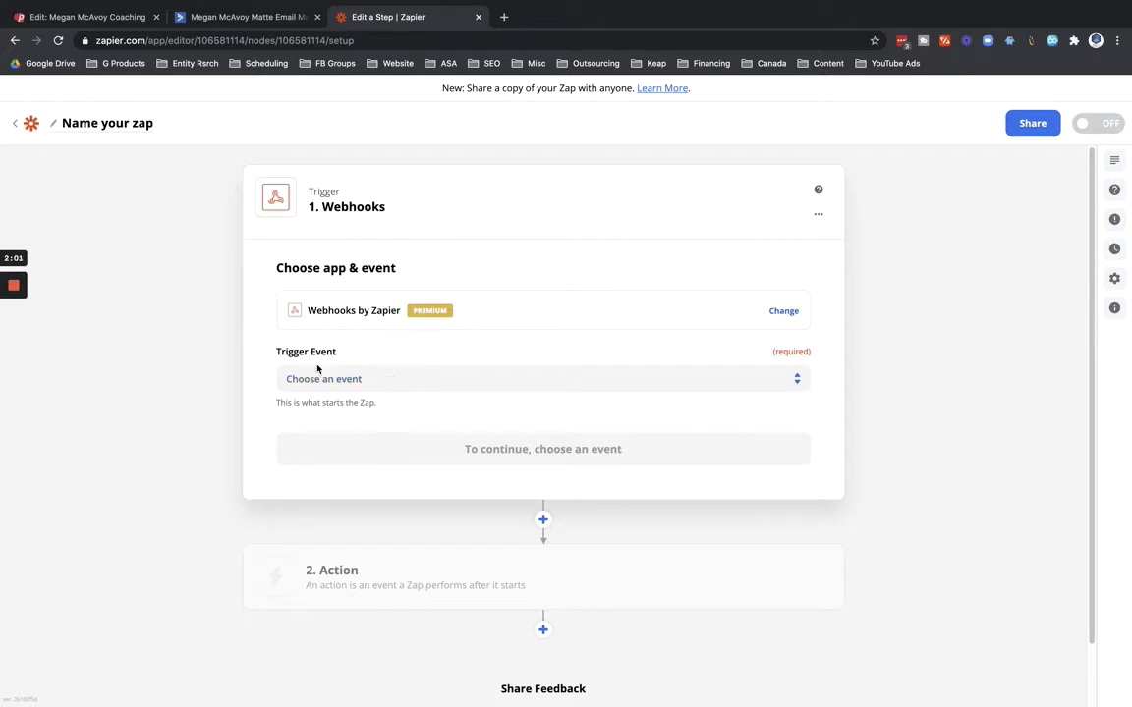
{"action": "left_click", "coordinate": [359, 378]}
{"action": "left_click", "coordinate": [354, 468]}
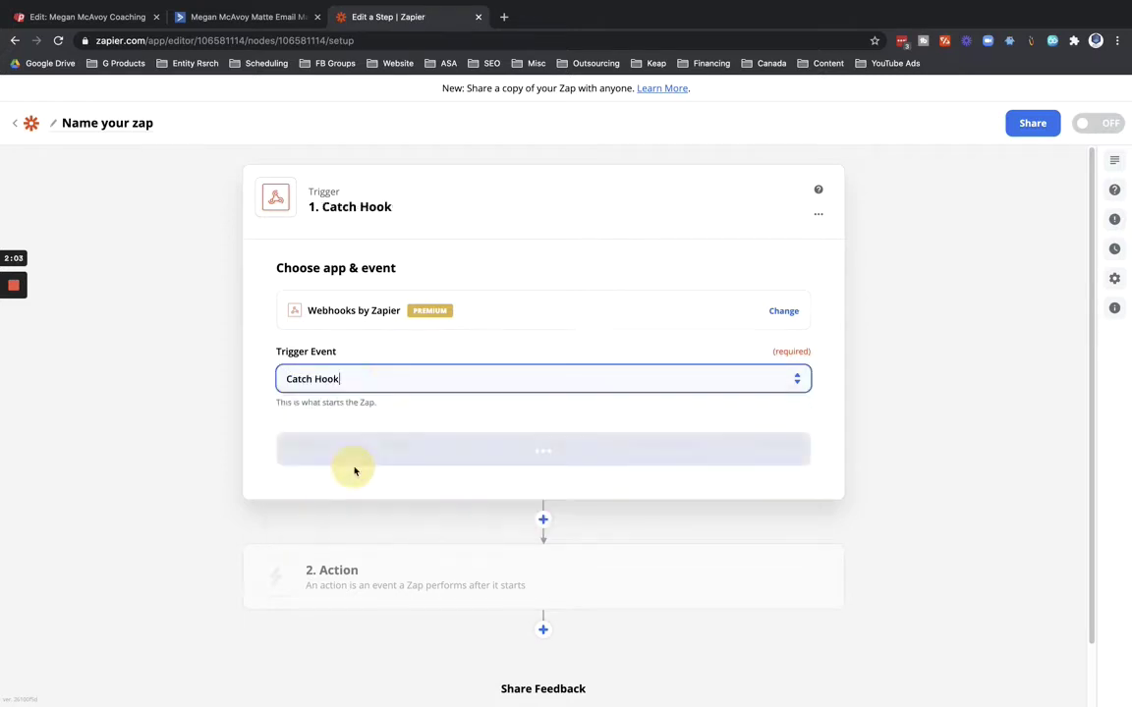
{"action": "left_click", "coordinate": [537, 458]}
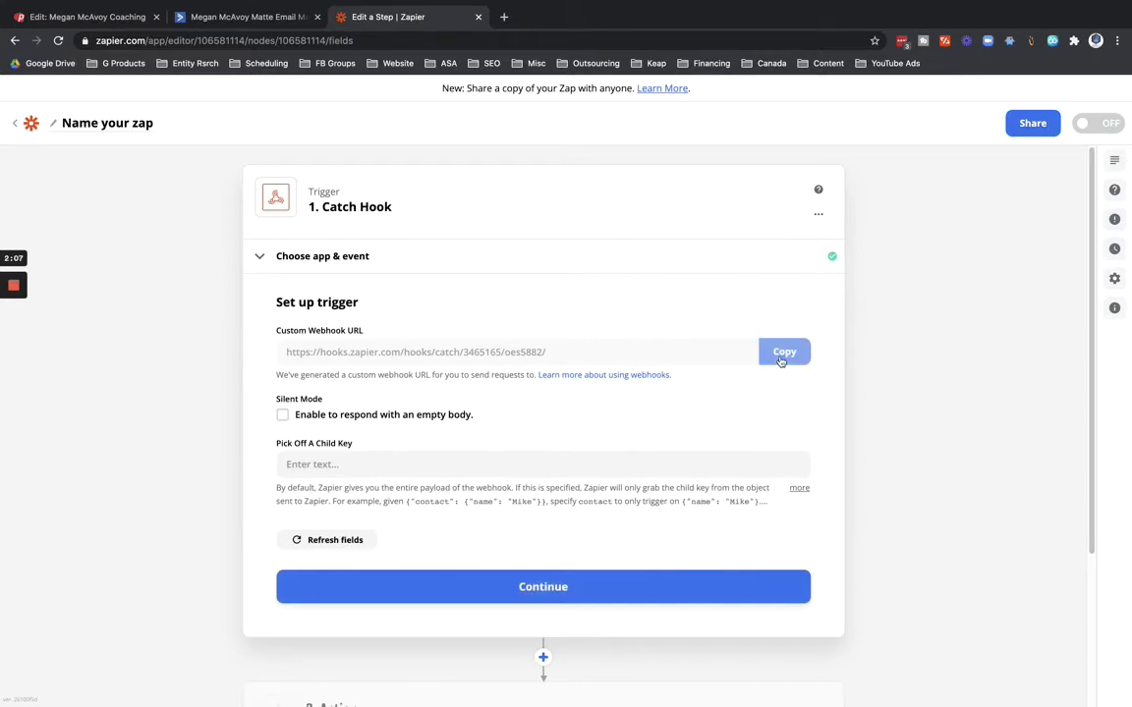
{"action": "left_click", "coordinate": [781, 359]}
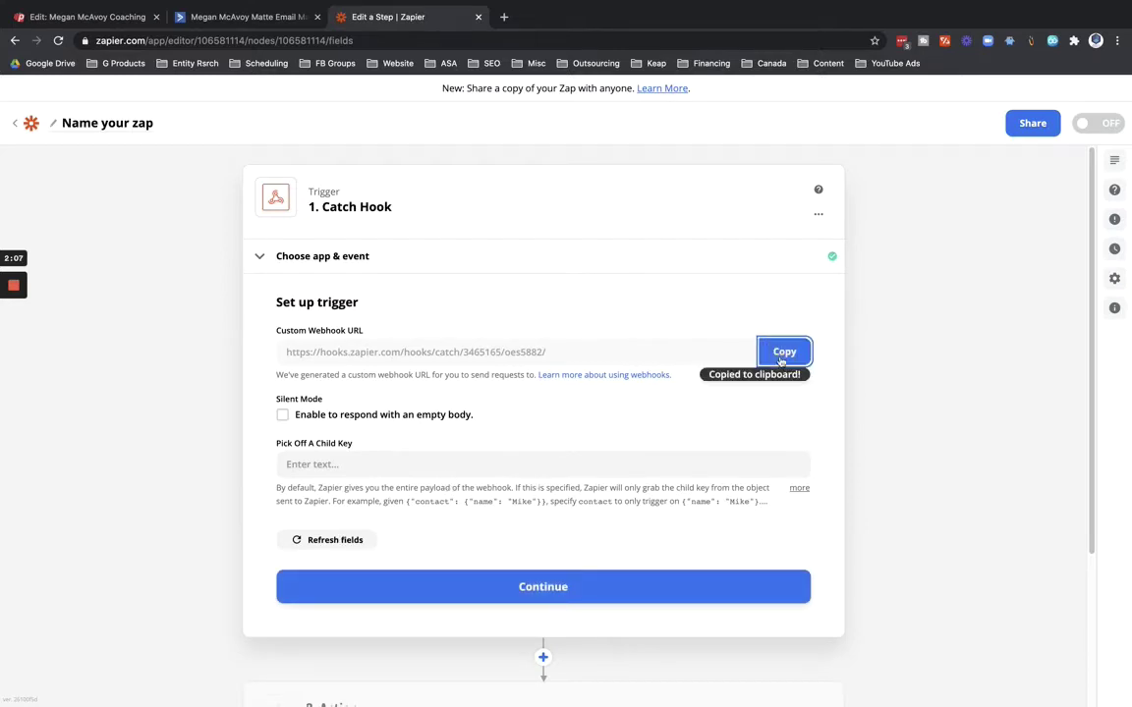
{"action": "left_click", "coordinate": [523, 586]}
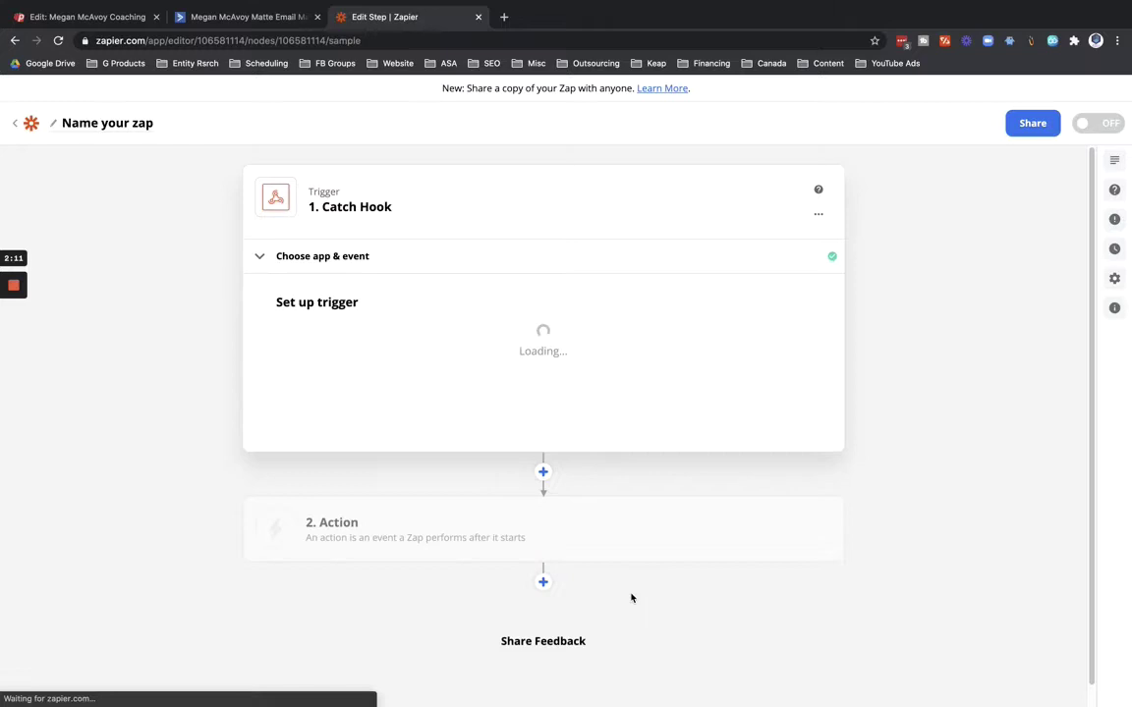
Append the copied Zapier URL, comma-separated, to PhoneSites' POST Webhook(s) setting and save.
{"action": "left_click", "coordinate": [97, 16]}
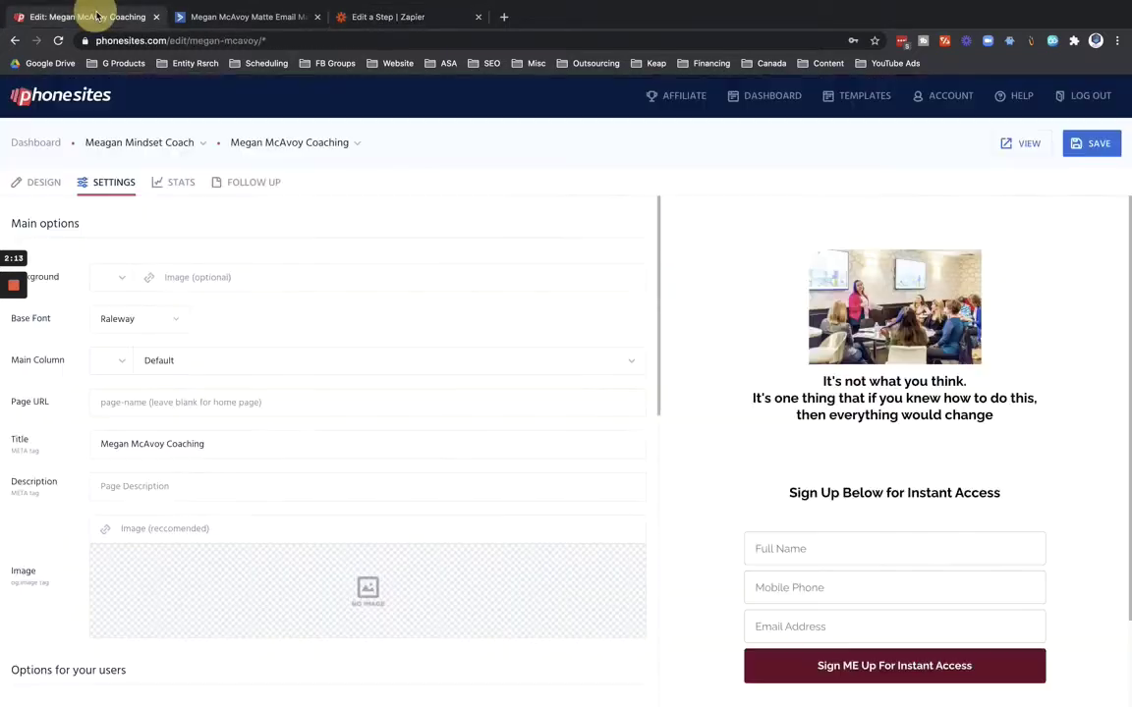
{"action": "scroll", "coordinate": [79, 473], "scroll_direction": "down", "scroll_amount": 2}
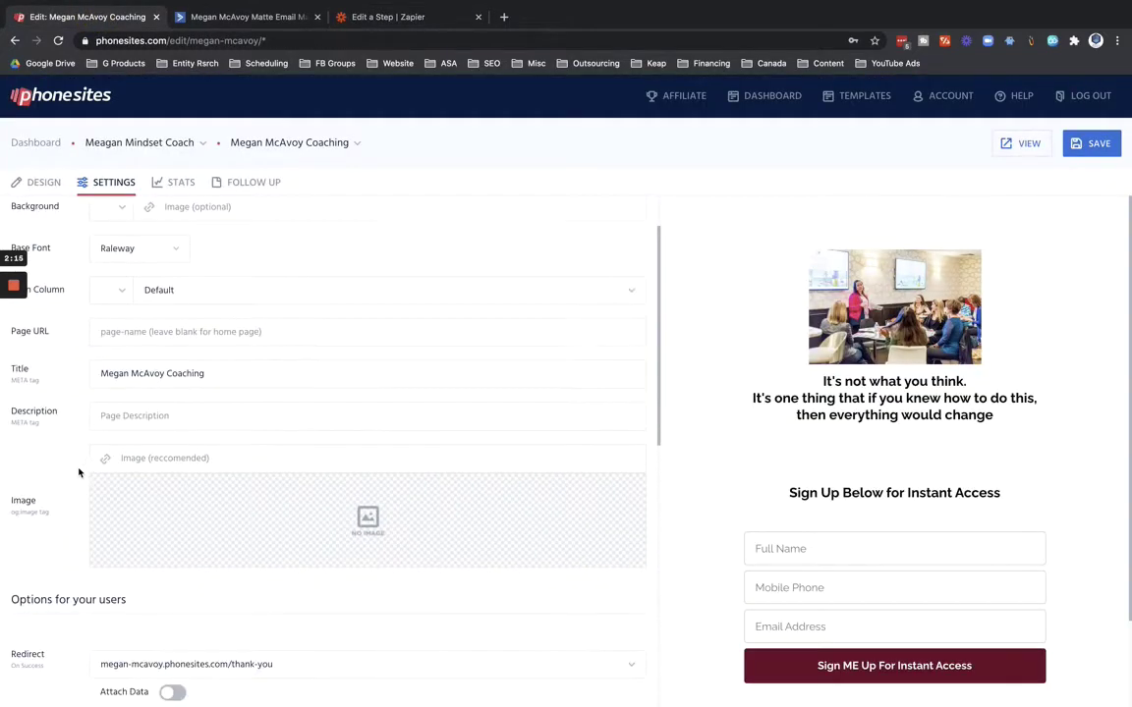
{"action": "scroll", "coordinate": [85, 446], "scroll_direction": "down", "scroll_amount": 10}
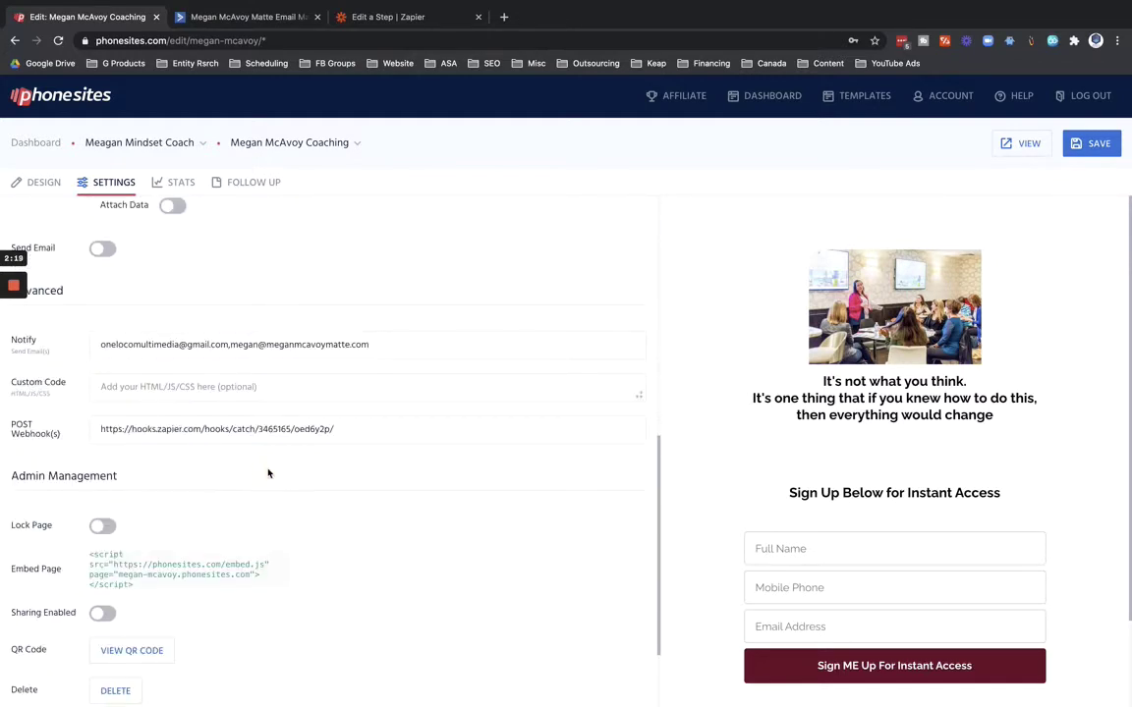
{"action": "left_click", "coordinate": [371, 432]}
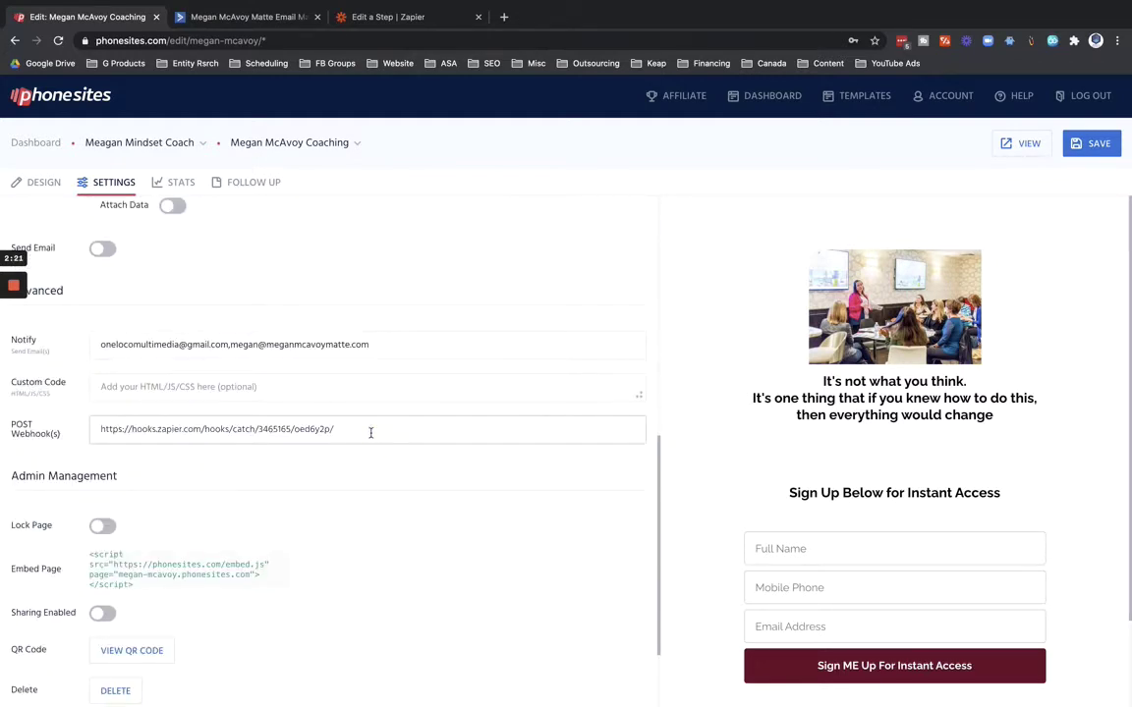
{"action": "type", "text": ","}
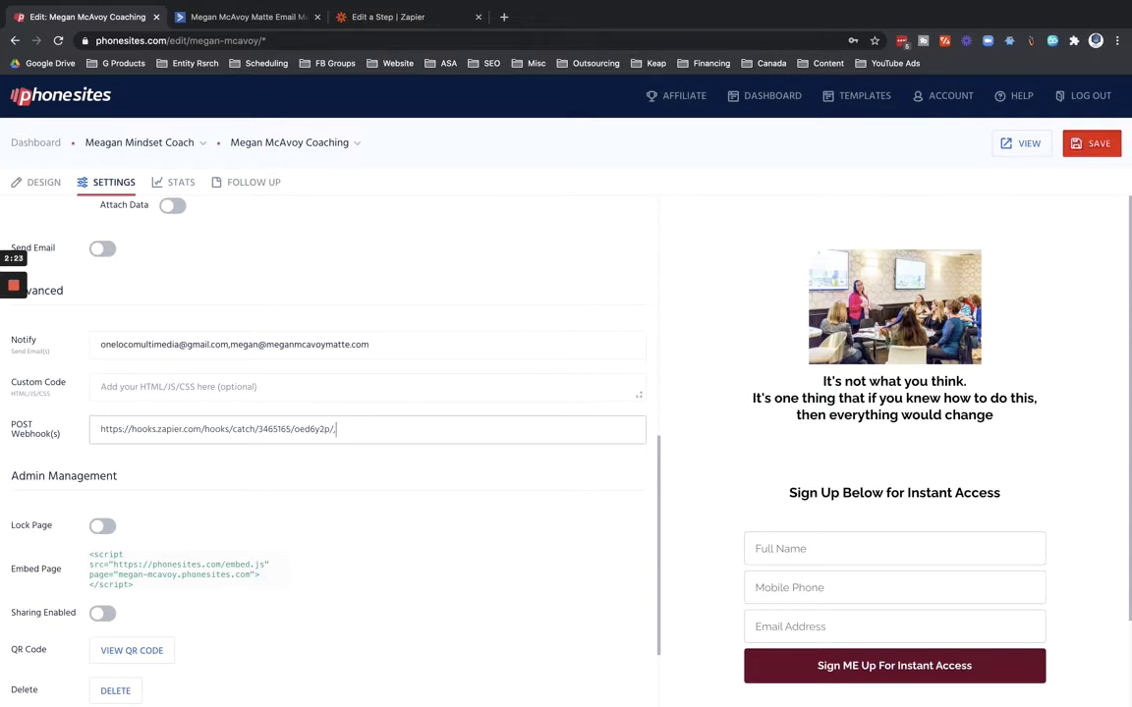
{"action": "key", "text": "super+v"}
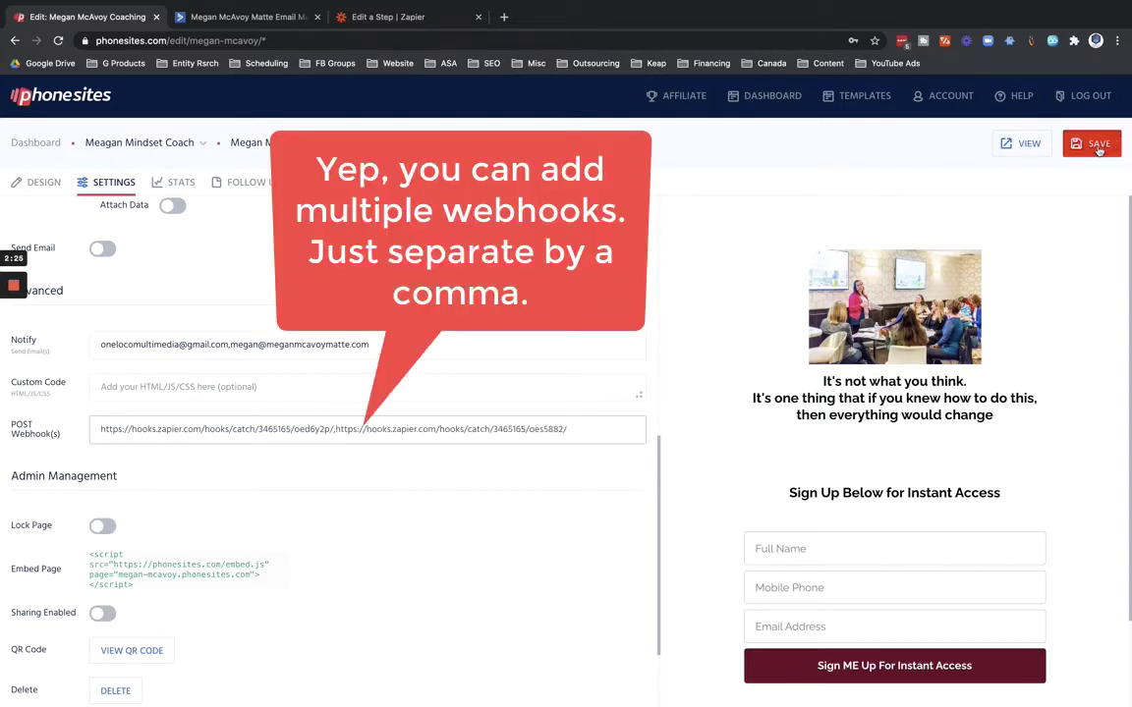
{"action": "left_click", "coordinate": [1094, 145]}
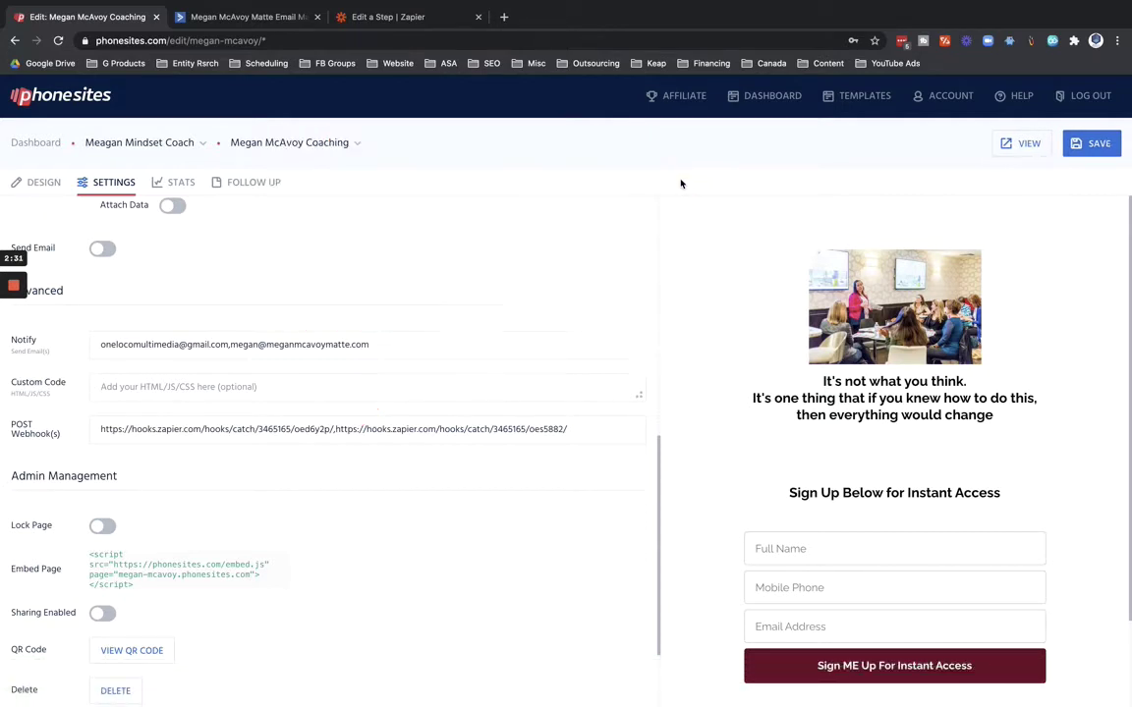
Run Zapier's trigger test, which finds no request yet, then return to the PhoneSites editor.
{"action": "left_click", "coordinate": [398, 17]}
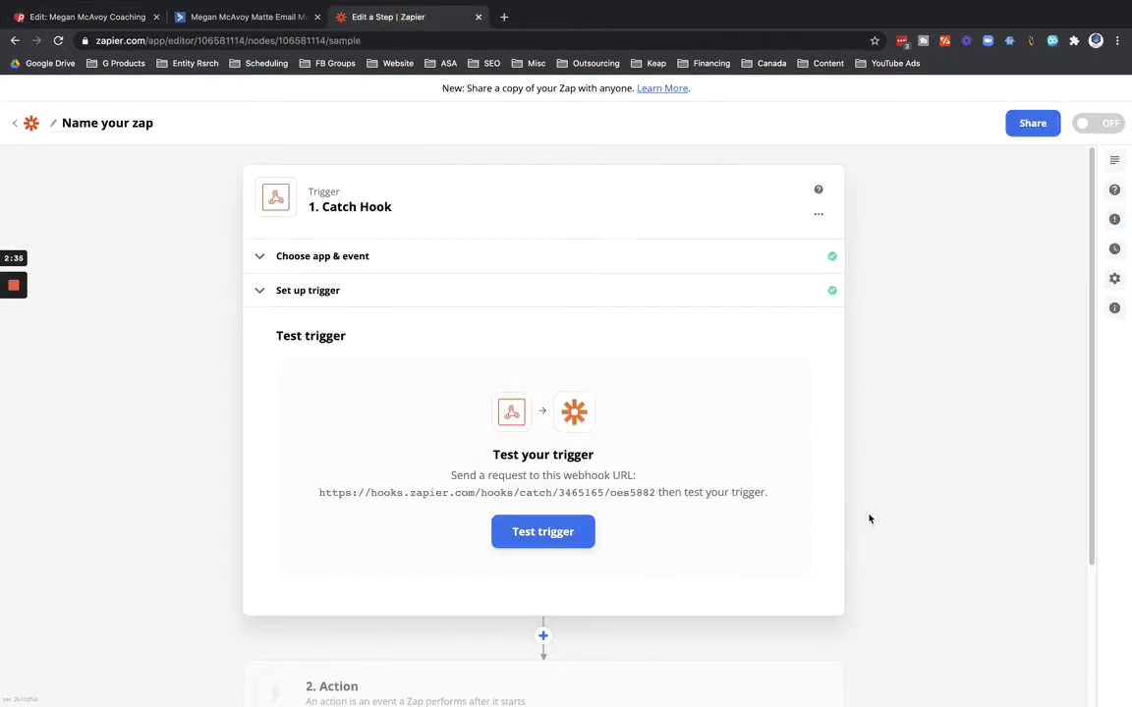
{"action": "left_click", "coordinate": [543, 531]}
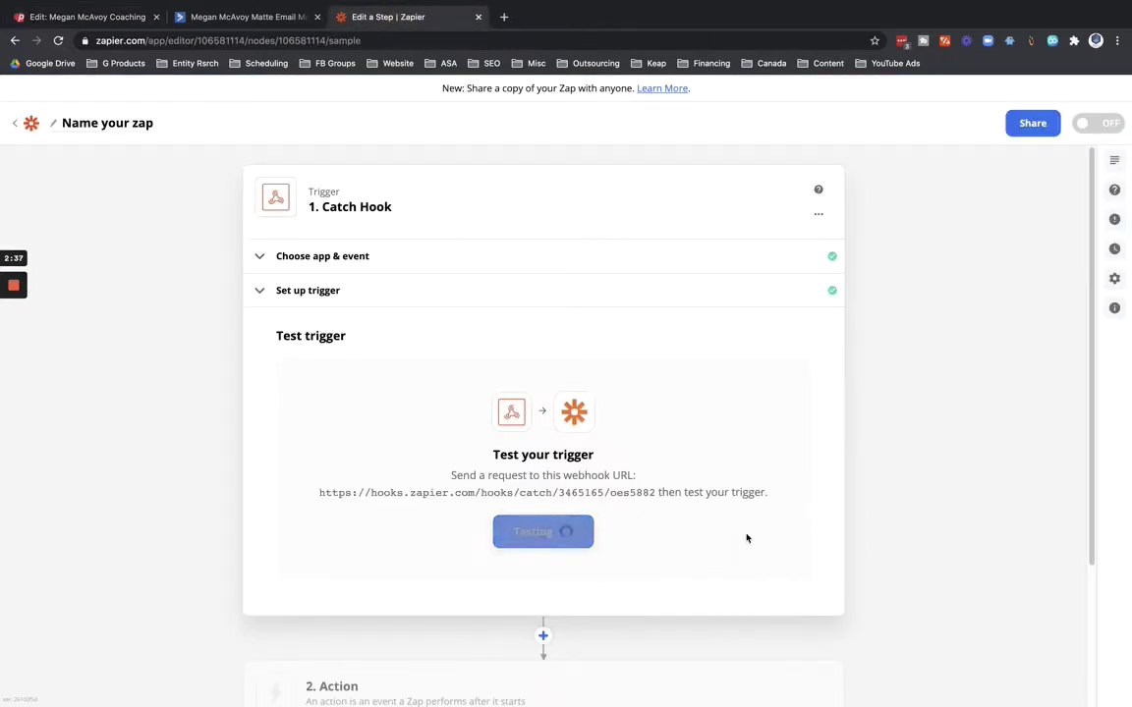
{"action": "left_click", "coordinate": [106, 17]}
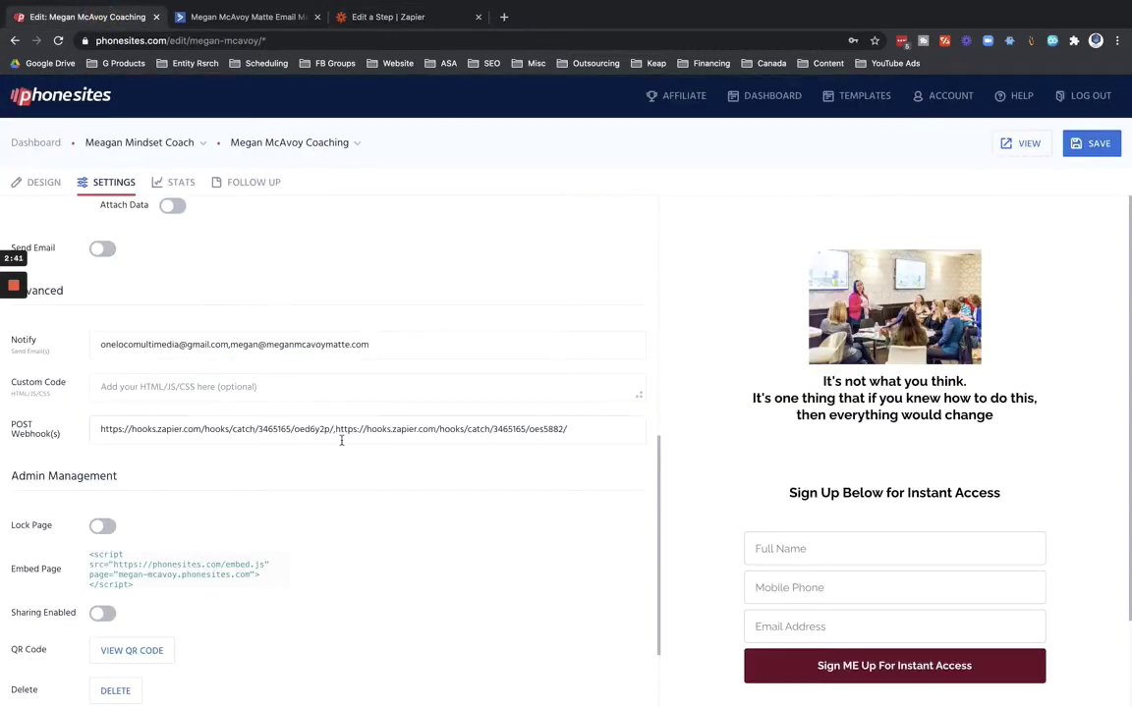
On the live page, submit a test lead named 'AC Test' with a dummy phone number and test e-mail.
{"action": "left_click", "coordinate": [1019, 146]}
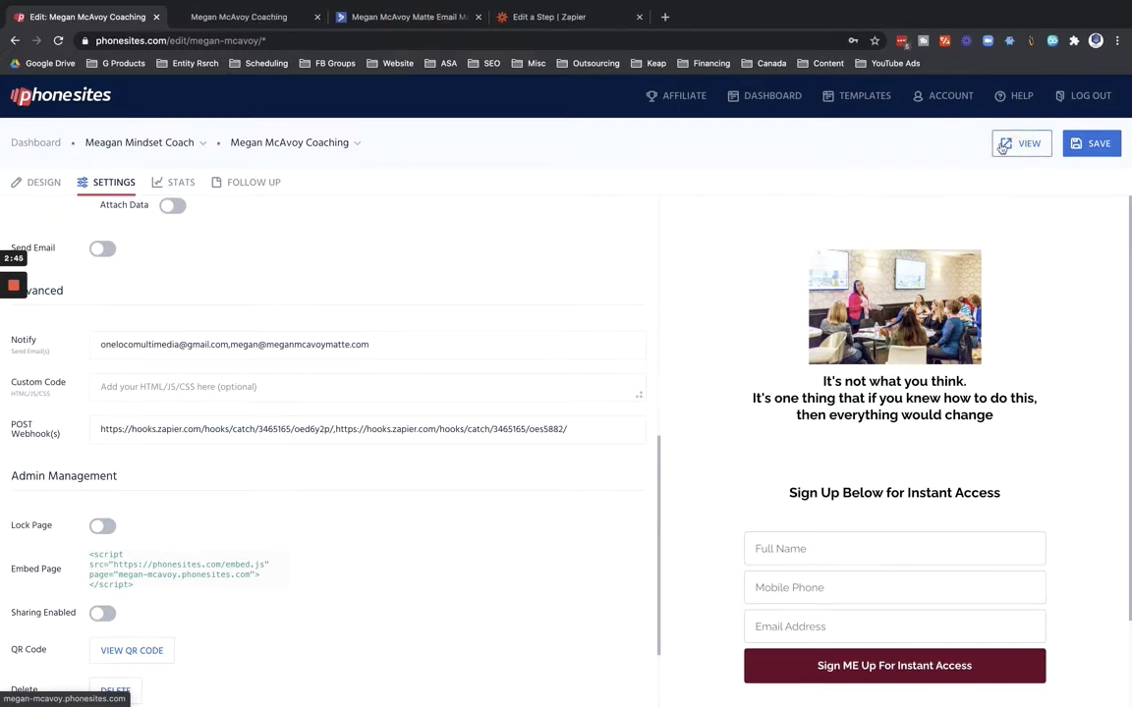
{"action": "left_click", "coordinate": [263, 18]}
{"action": "left_click", "coordinate": [495, 440]}
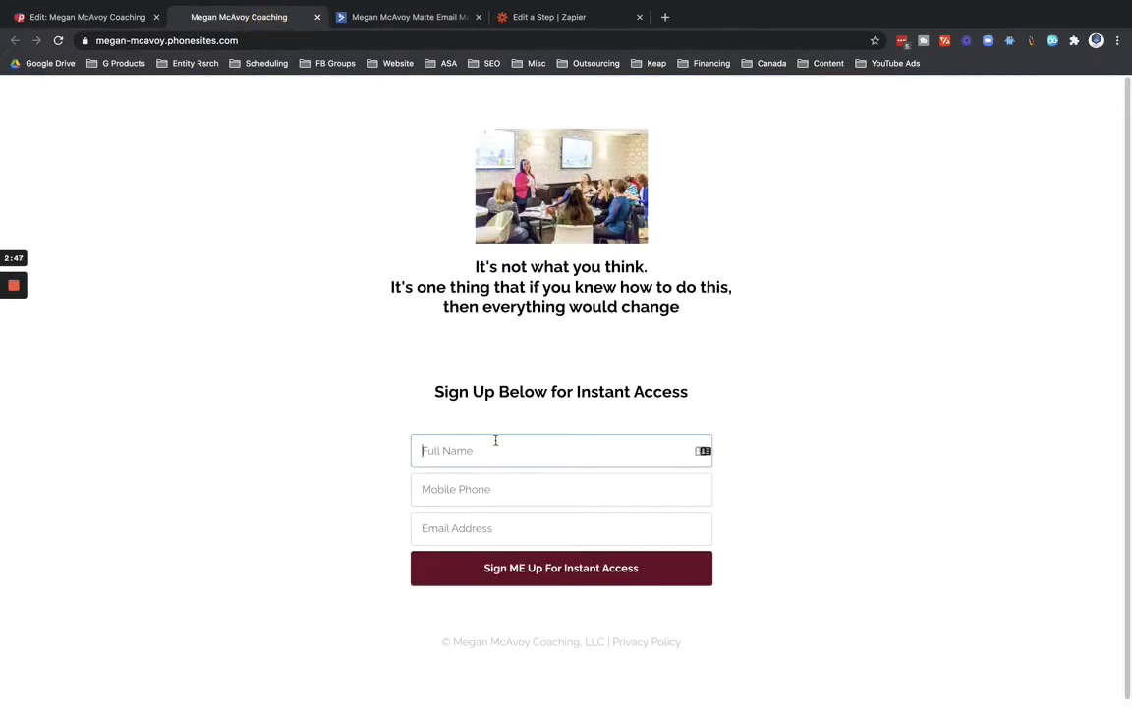
{"action": "type", "text": "AC Test"}
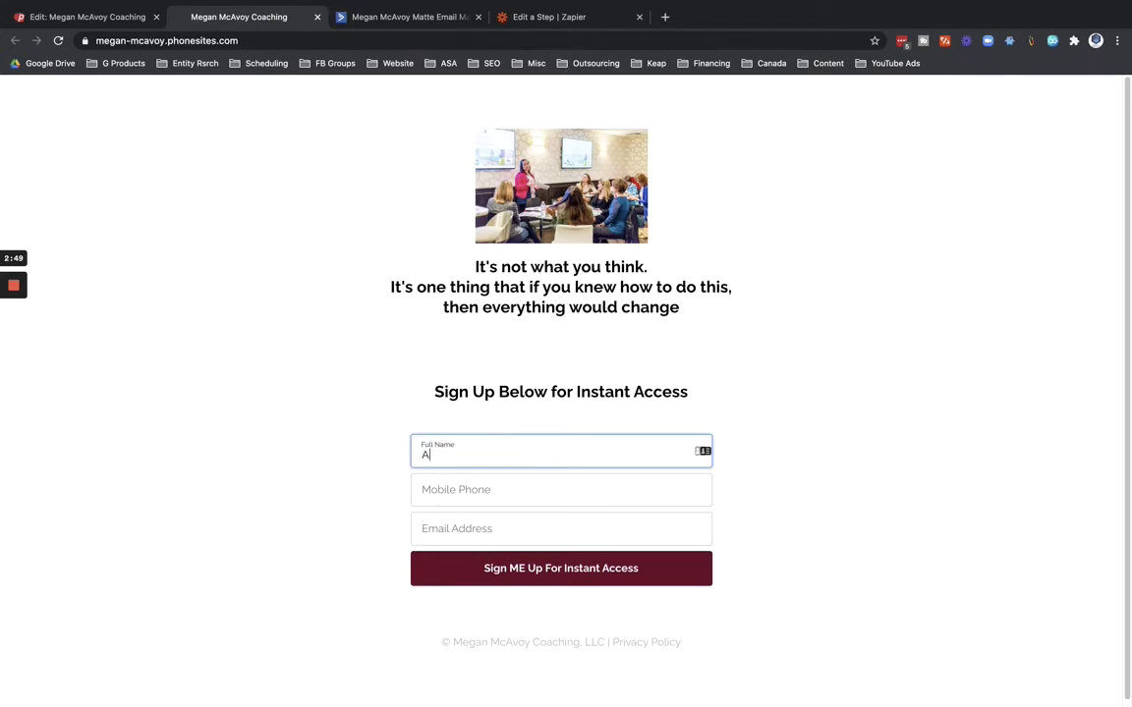
{"action": "key", "text": "Tab"}
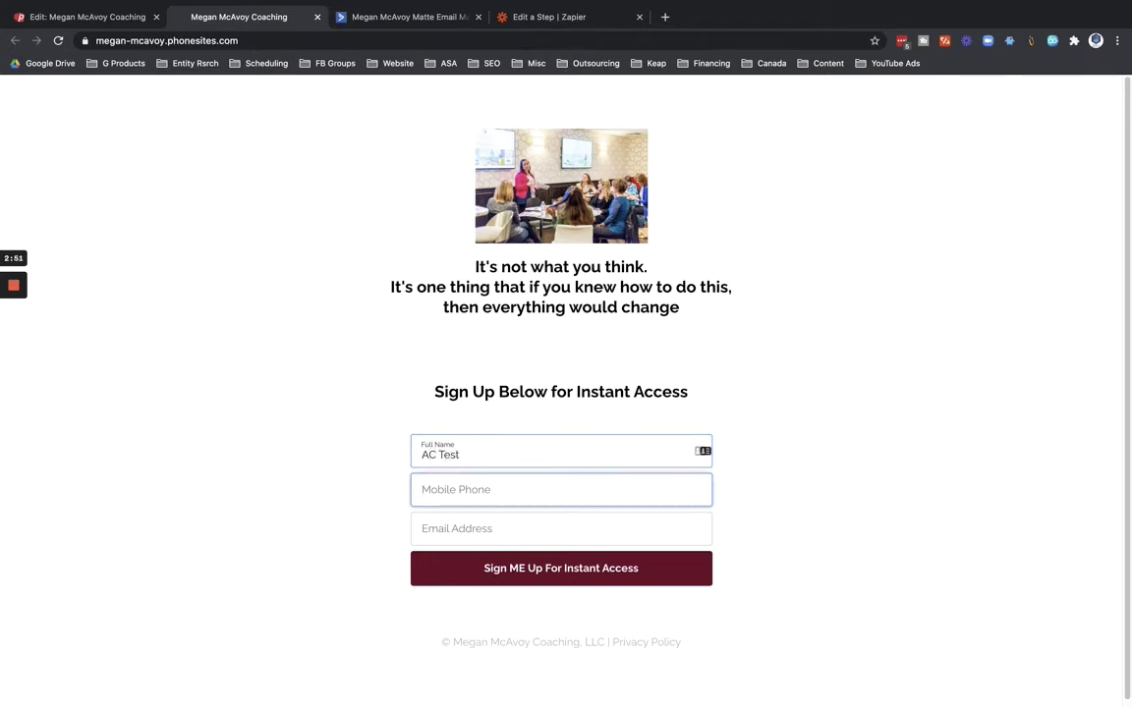
{"action": "type", "text": "1111111111"}
{"action": "key", "text": "Tab"}
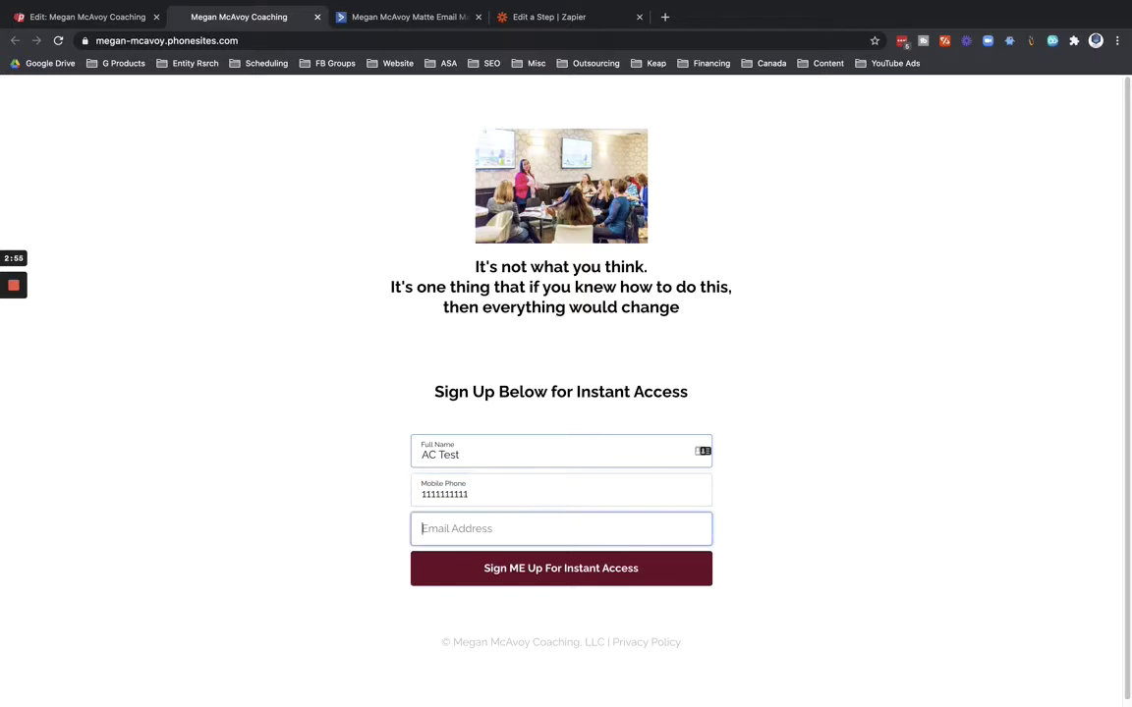
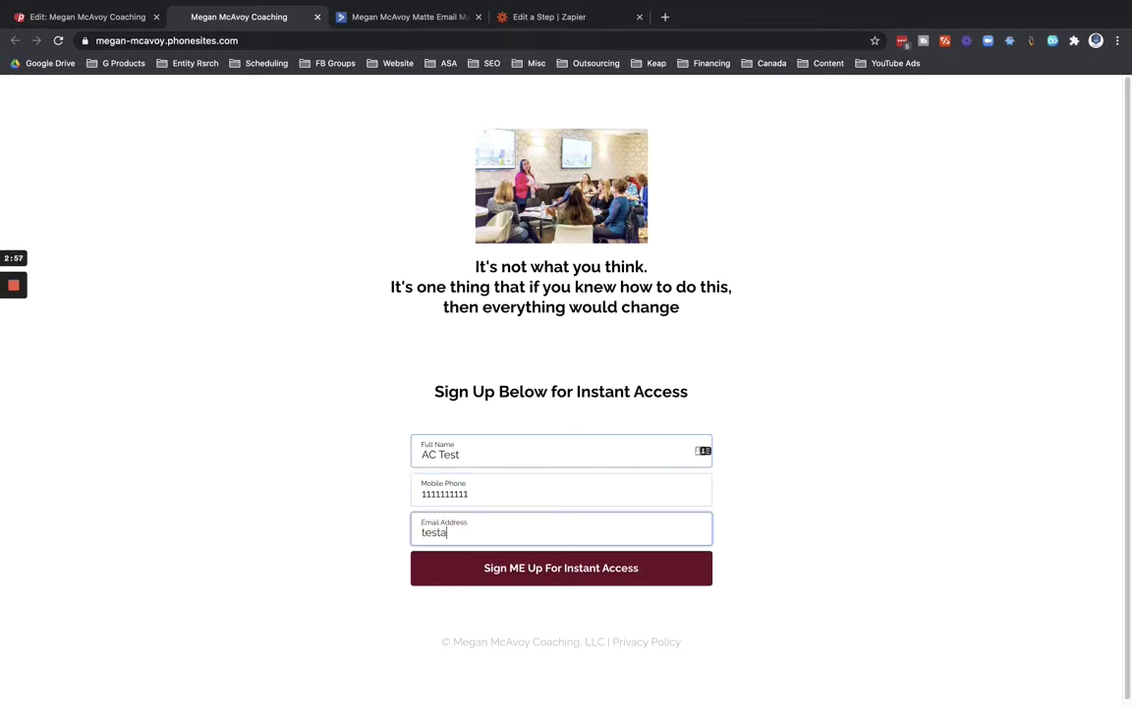
{"action": "left_click", "coordinate": [578, 570]}
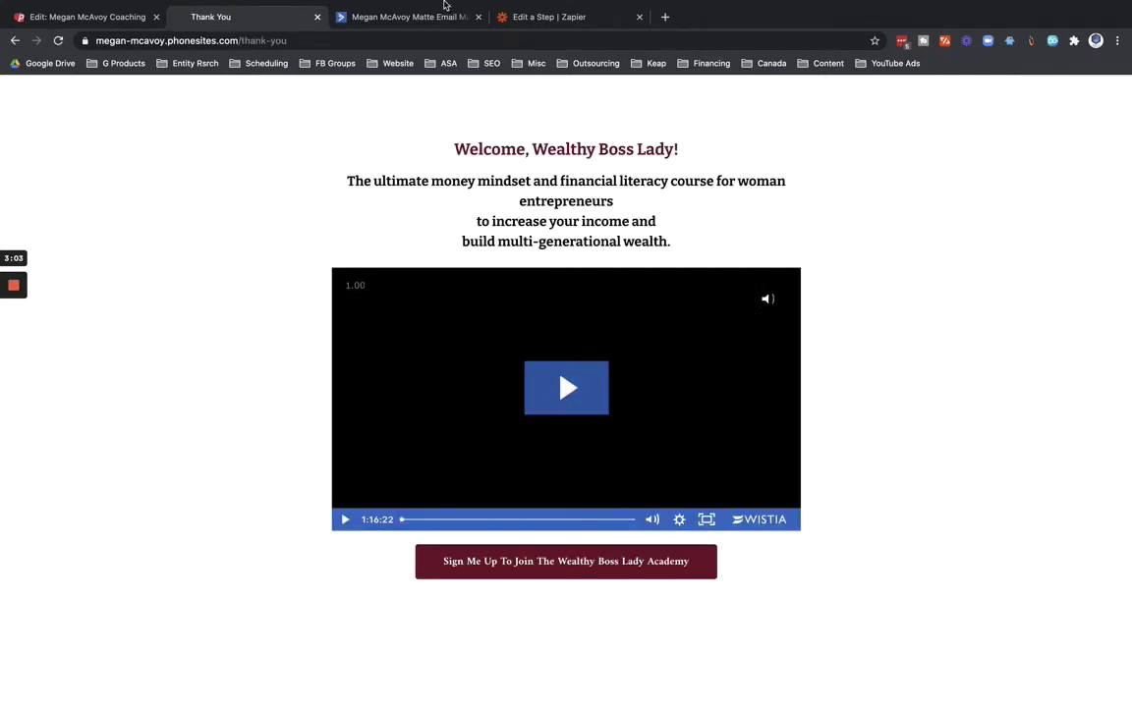
Retest the Catch Hook trigger and confirm Request A carries the AC Test lead's data.
{"action": "left_click", "coordinate": [563, 23]}
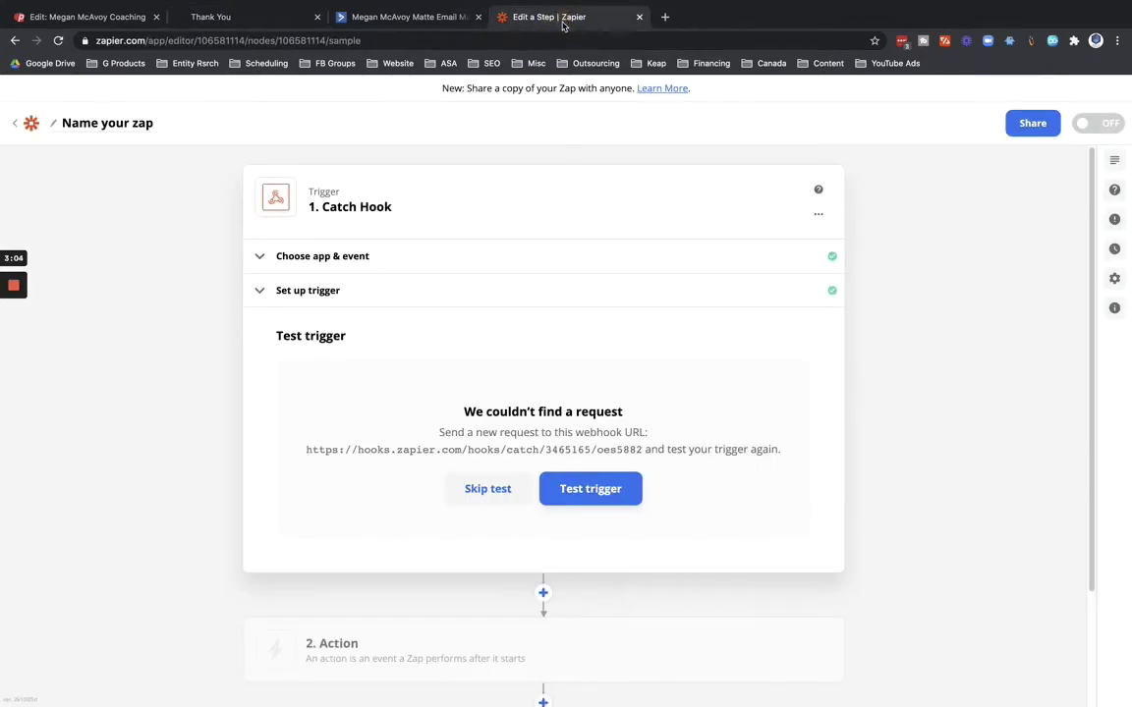
{"action": "left_click", "coordinate": [576, 490]}
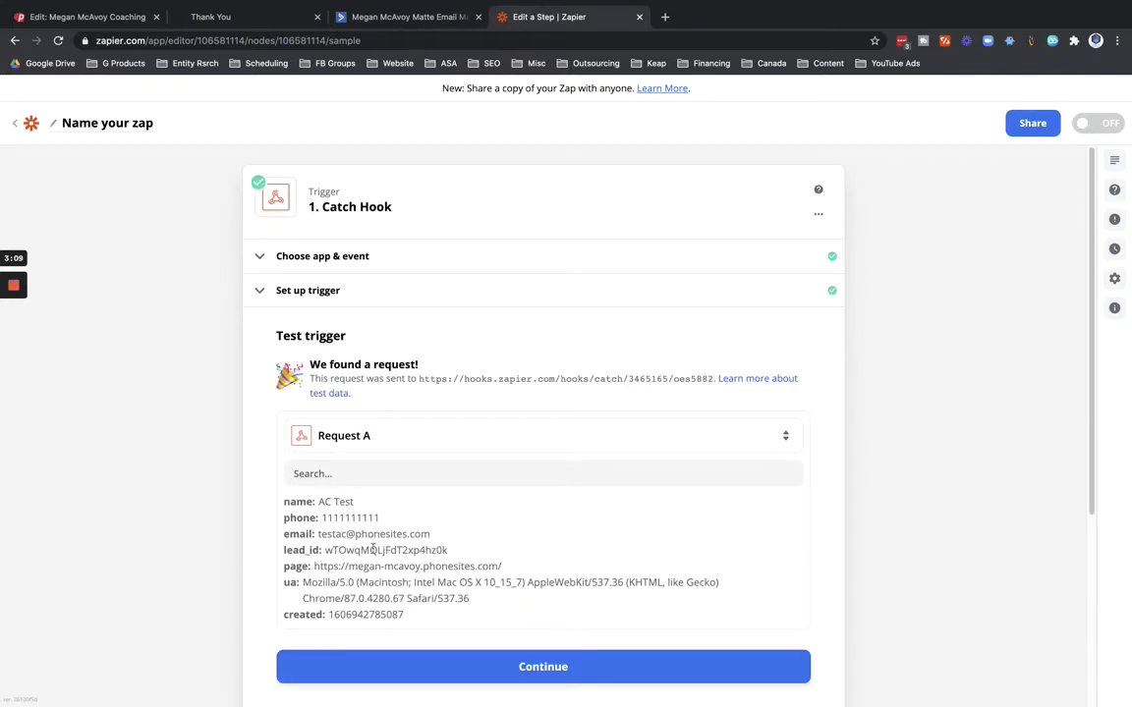
{"action": "scroll", "coordinate": [270, 565], "scroll_direction": "down", "scroll_amount": 3}
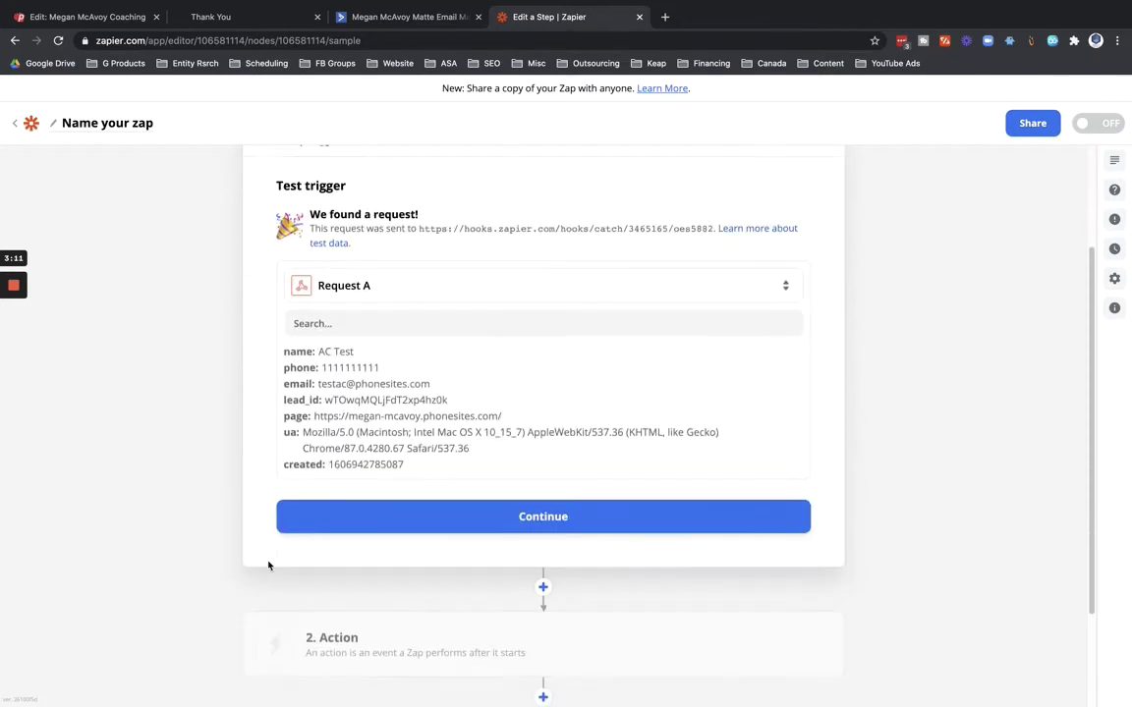
{"action": "left_click", "coordinate": [540, 507]}
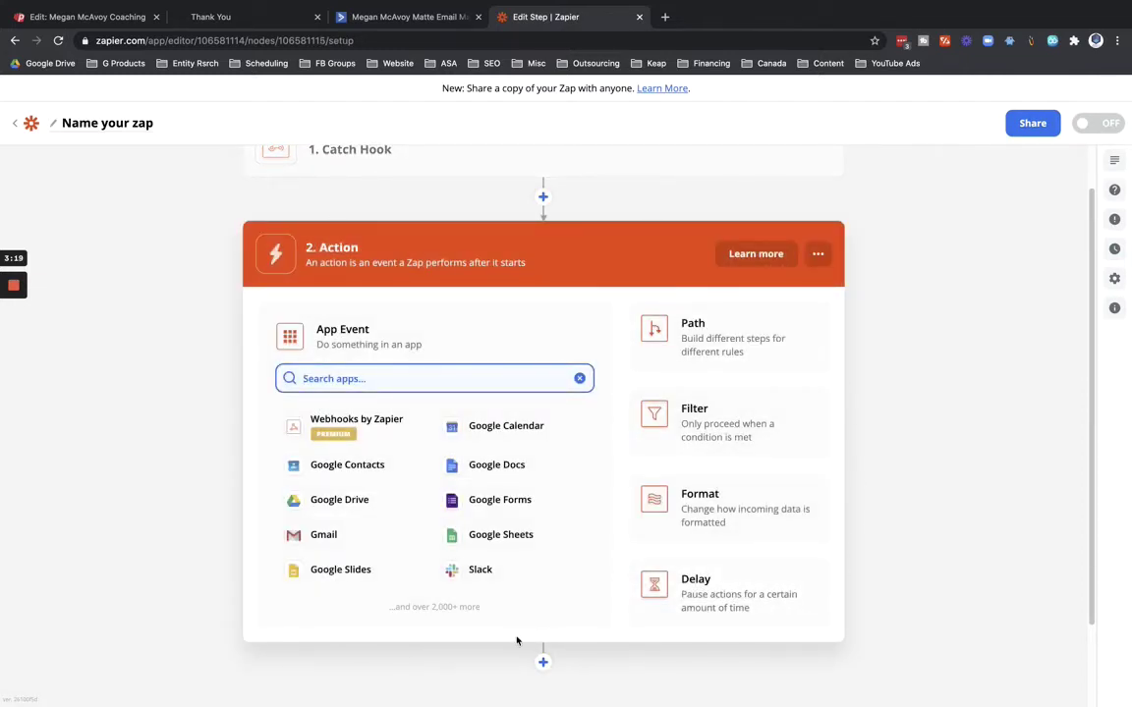
Set the action step to ActiveCampaign with the Create/Update Contact event.
{"action": "type", "text": "activ"}
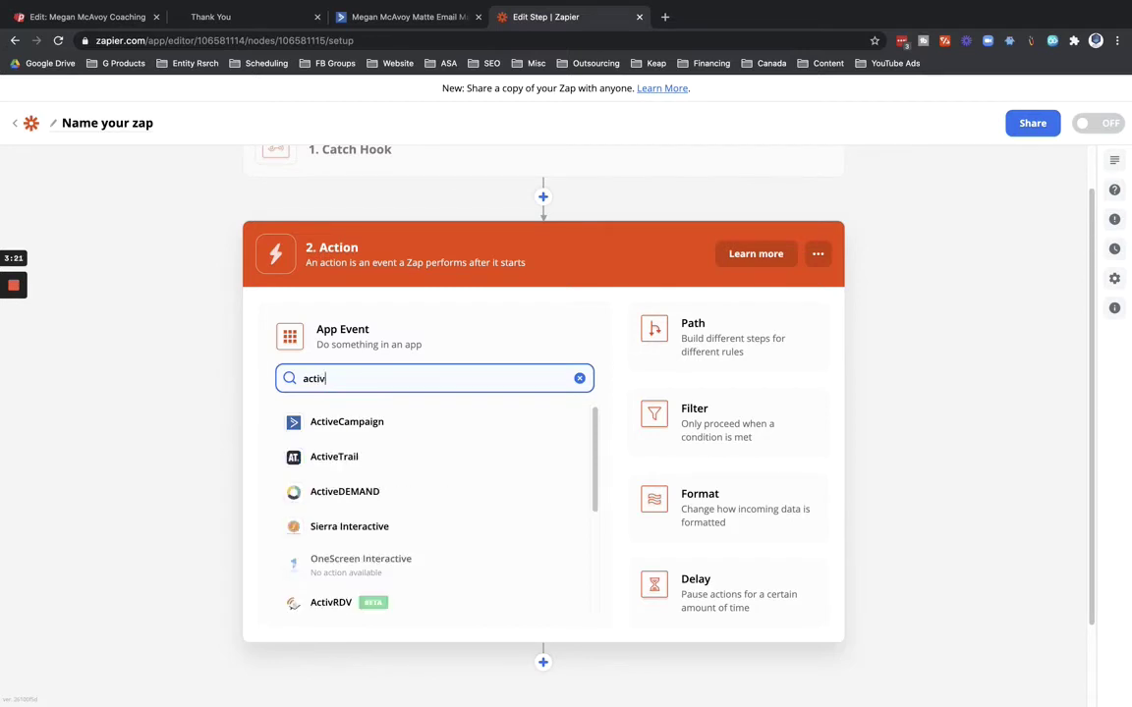
{"action": "left_click", "coordinate": [353, 422]}
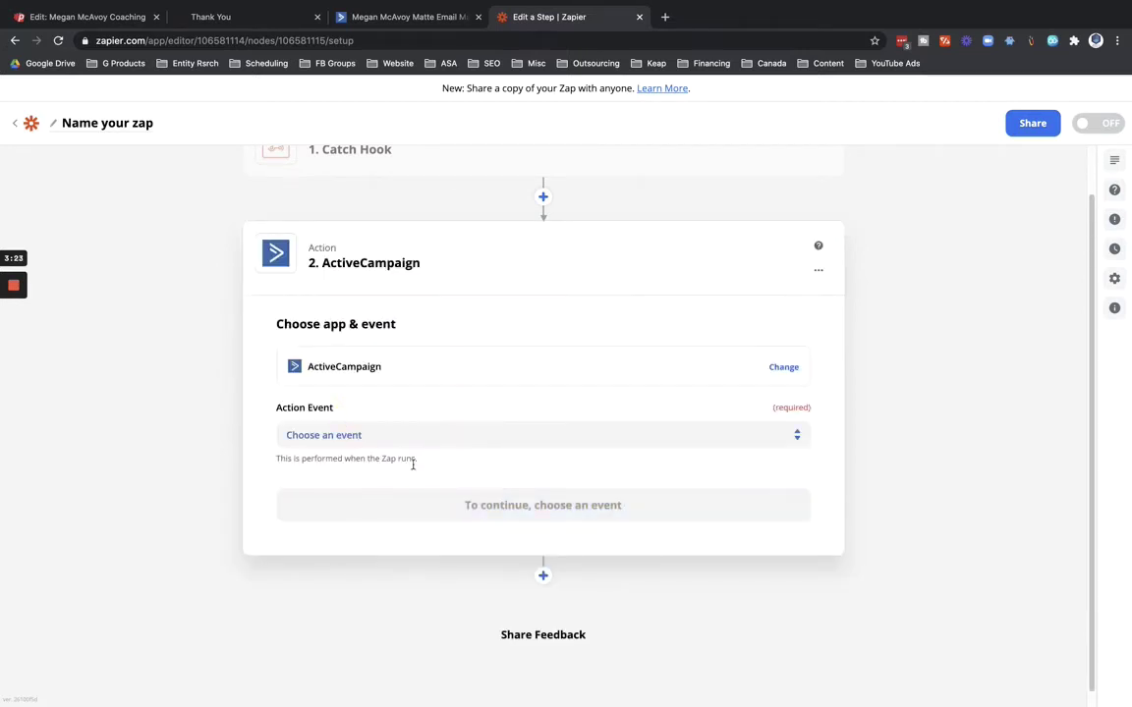
{"action": "left_click", "coordinate": [360, 434]}
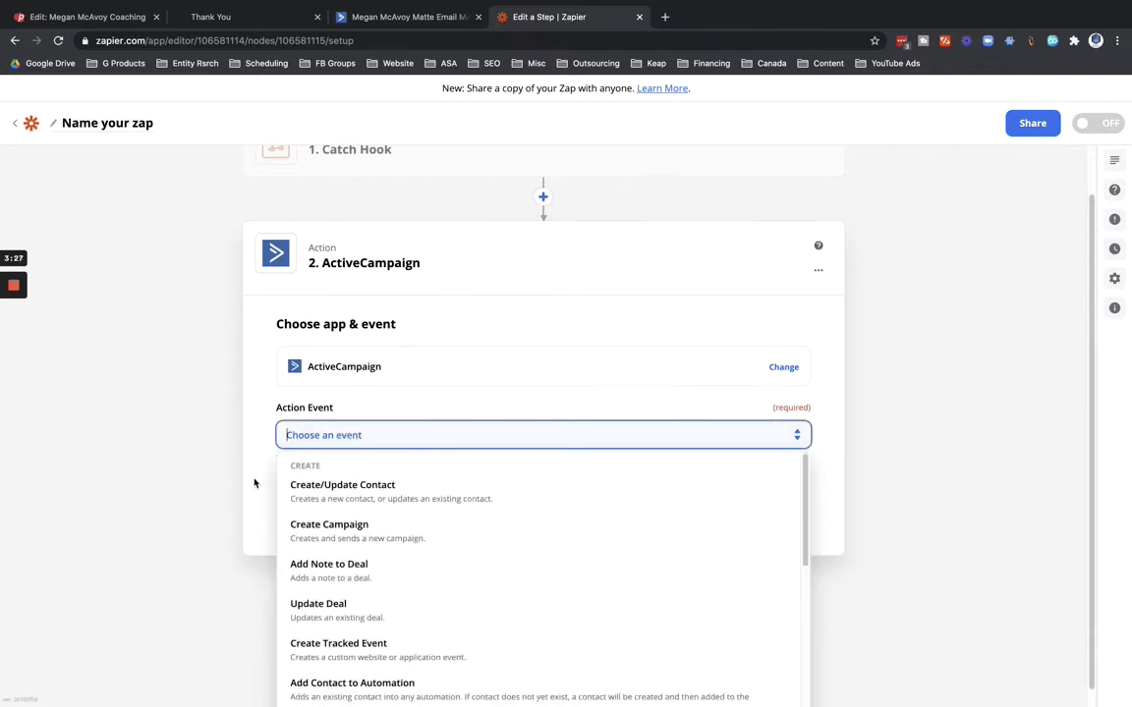
{"action": "scroll", "coordinate": [254, 483], "scroll_direction": "down", "scroll_amount": 1}
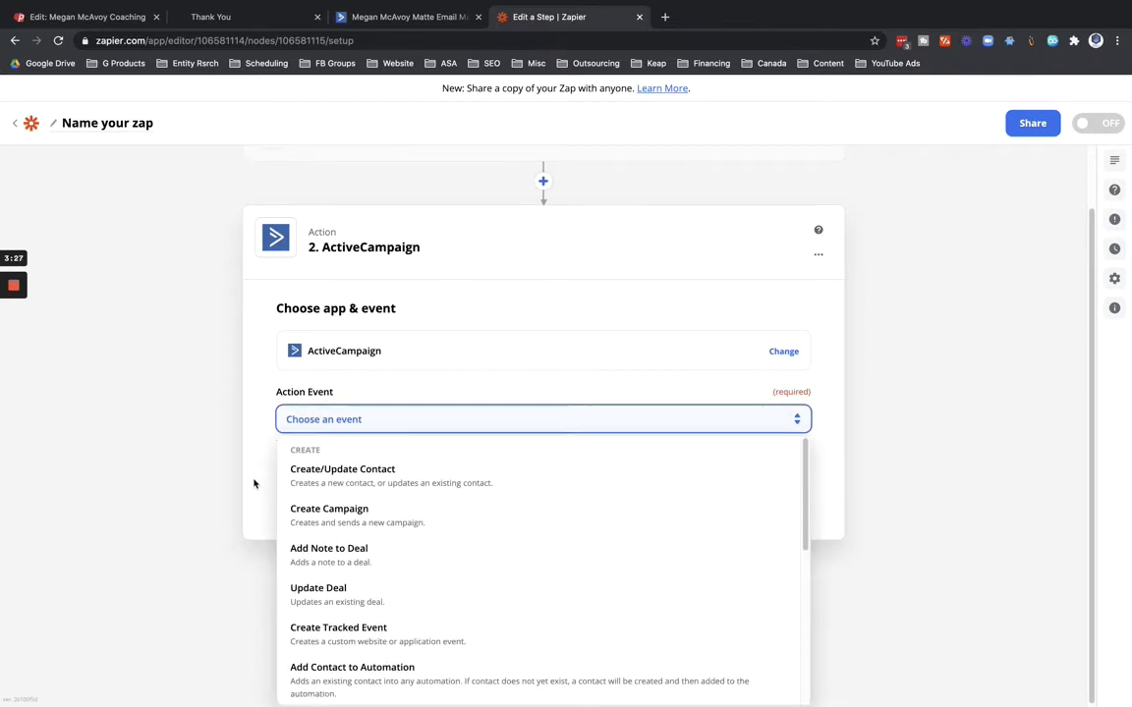
{"action": "left_click", "coordinate": [337, 473]}
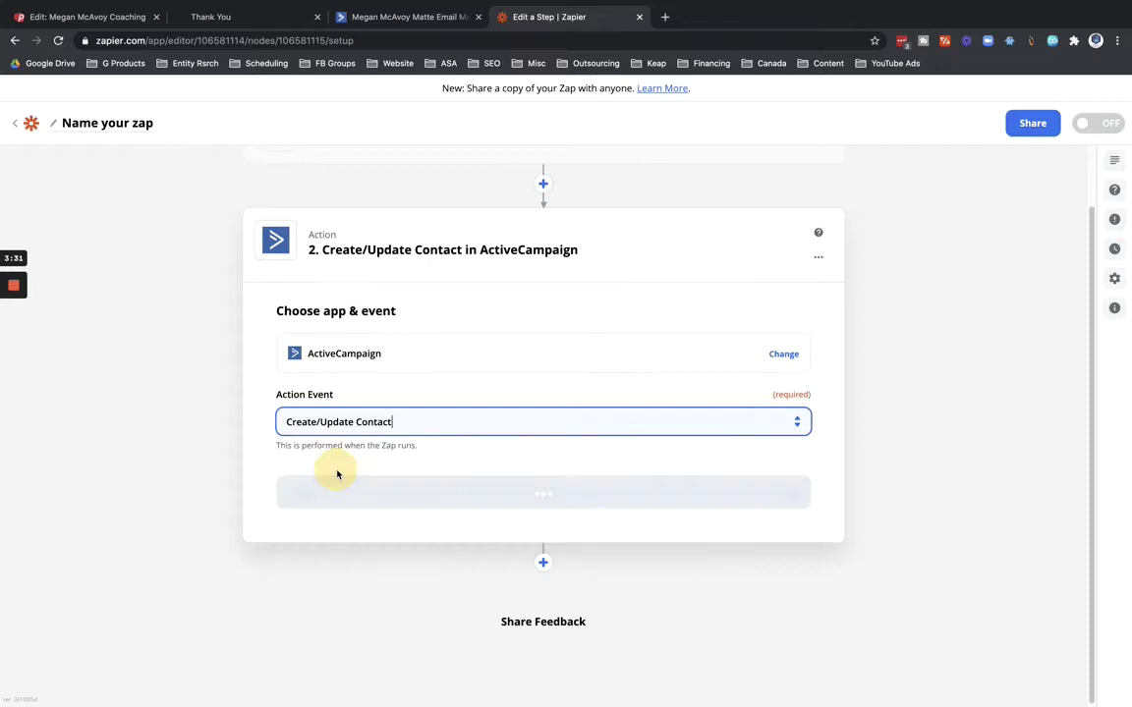
Link the action to the existing ActiveCampaign account.
{"action": "left_click", "coordinate": [547, 493]}
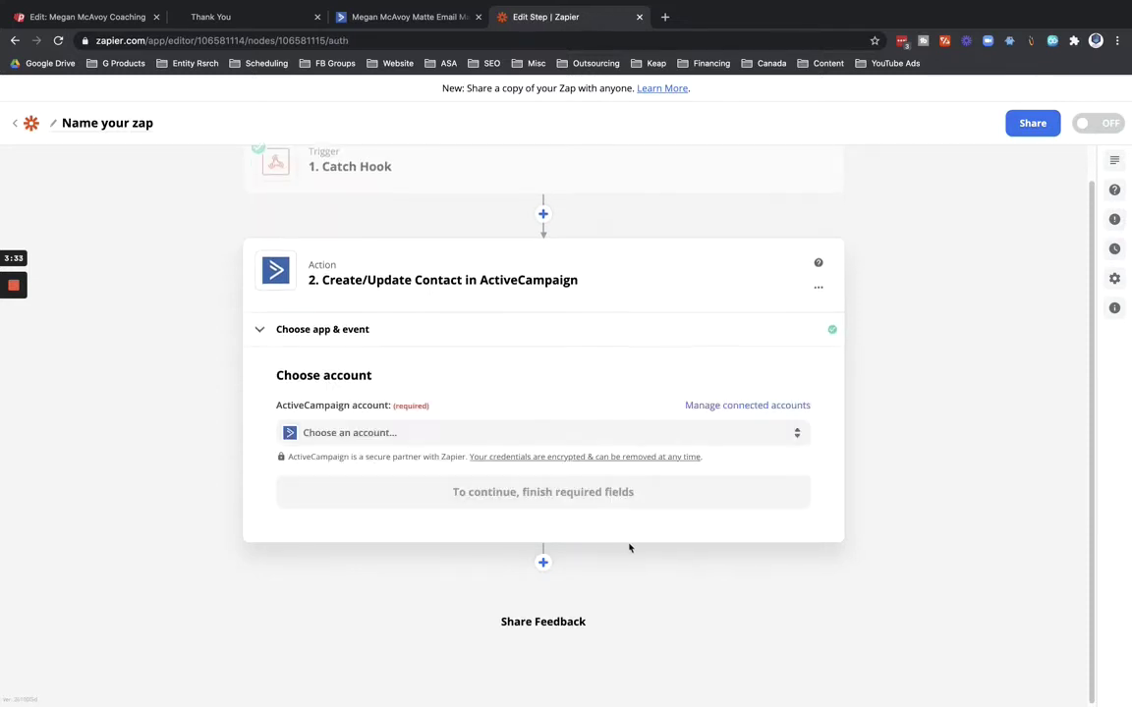
{"action": "left_click", "coordinate": [420, 438]}
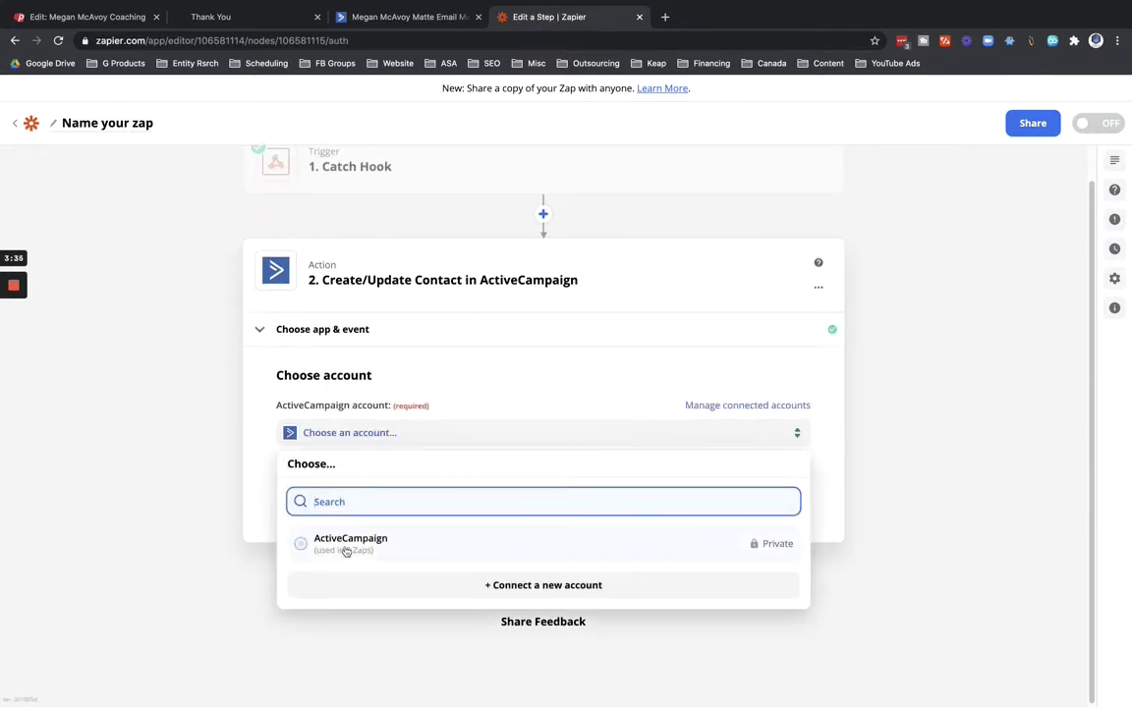
{"action": "left_click", "coordinate": [313, 548]}
{"action": "left_click", "coordinate": [333, 547]}
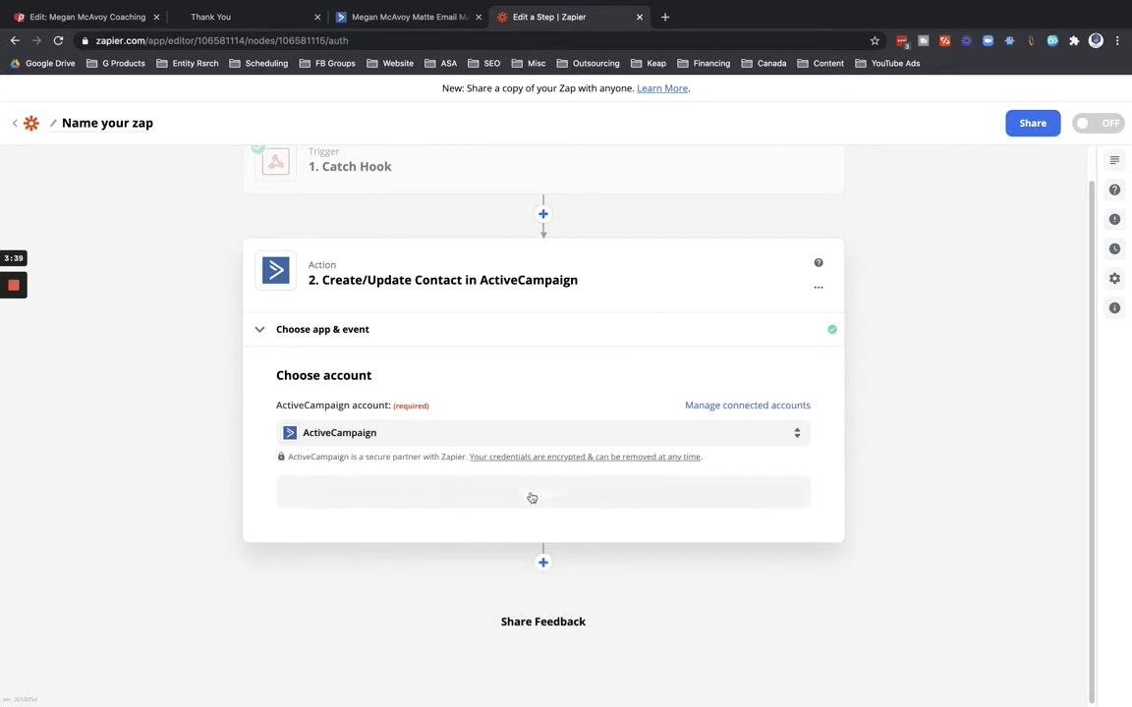
{"action": "left_click", "coordinate": [535, 491]}
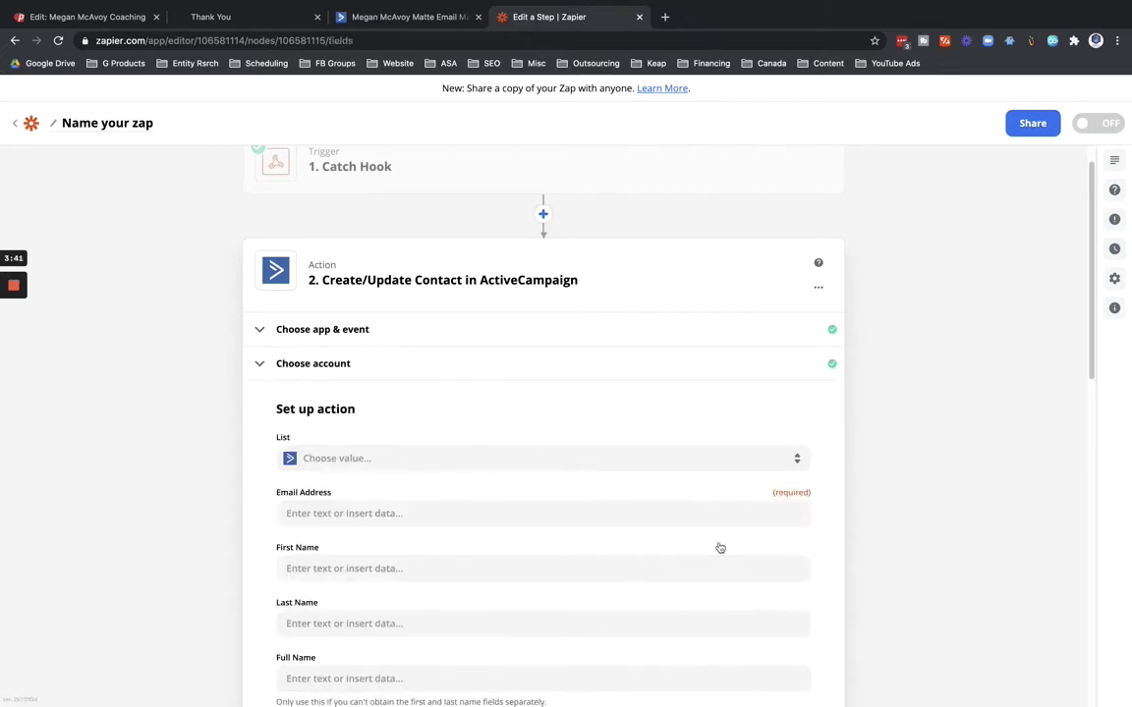
Choose the Ad Sold Out Mastermind Class list for the ActiveCampaign contact.
{"action": "scroll", "coordinate": [254, 477], "scroll_direction": "down", "scroll_amount": 2}
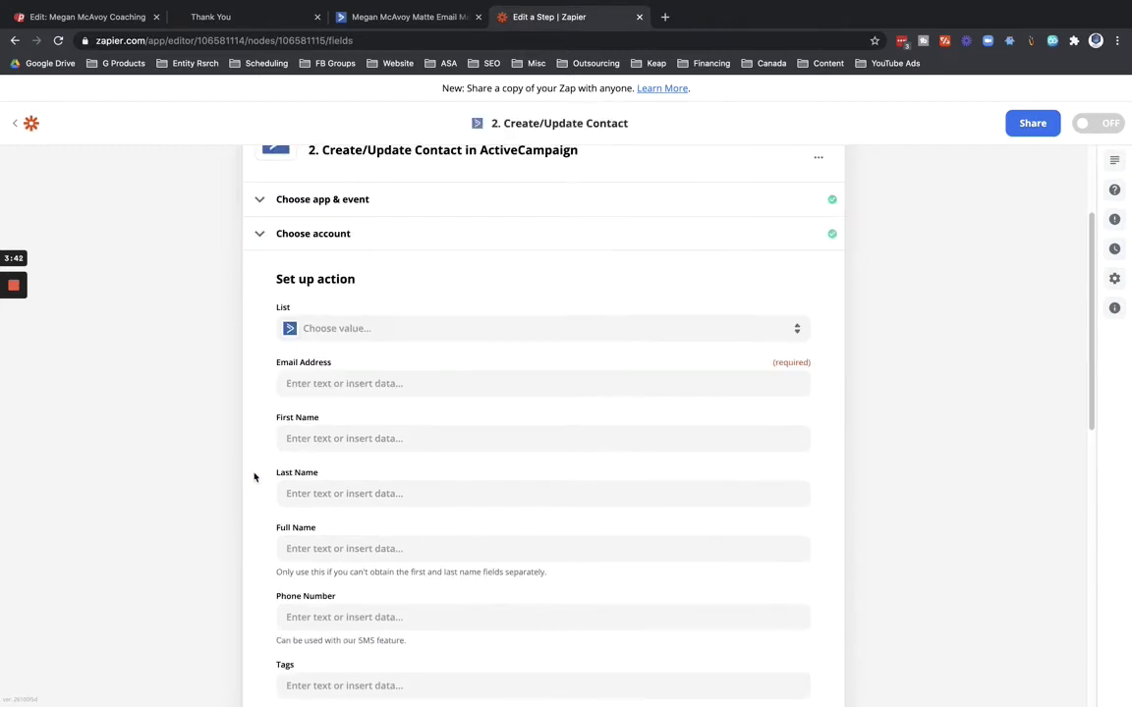
{"action": "left_click", "coordinate": [325, 332]}
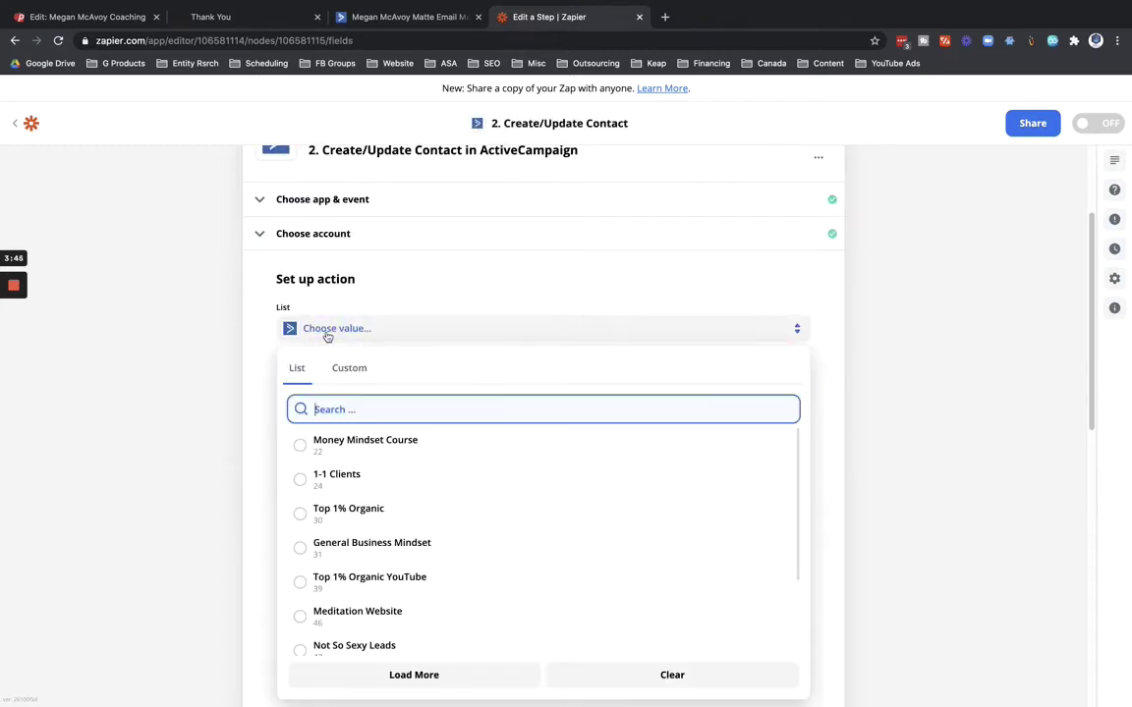
{"action": "scroll", "coordinate": [389, 496], "scroll_direction": "down", "scroll_amount": 1}
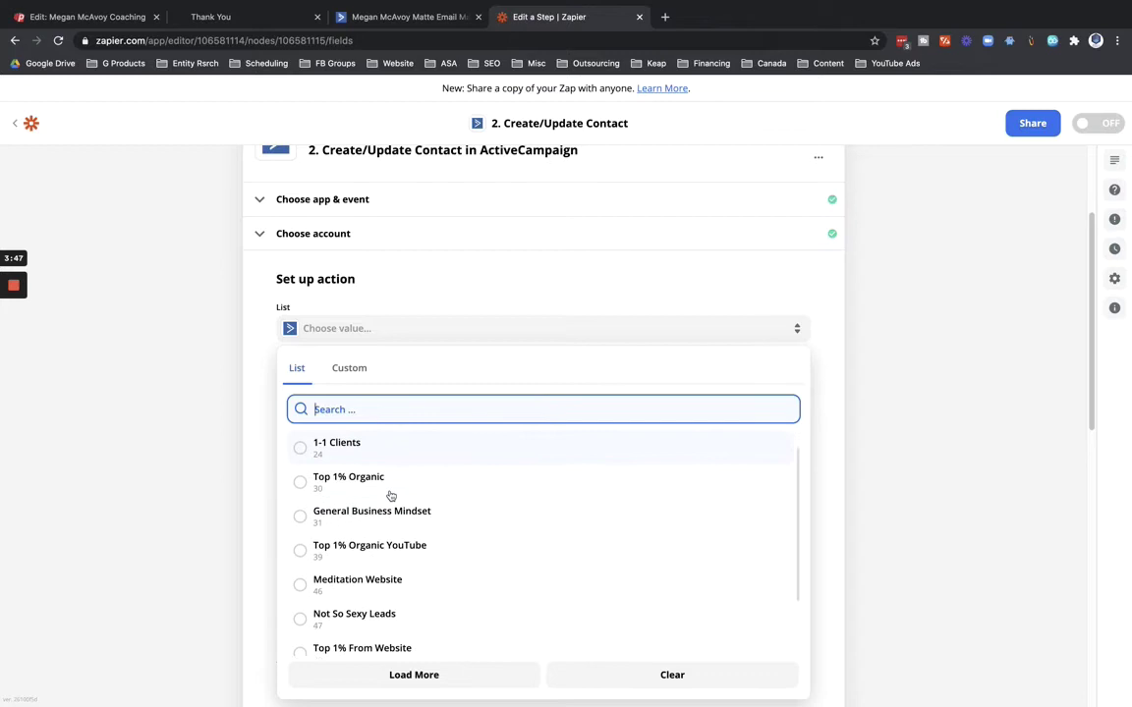
{"action": "scroll", "coordinate": [391, 496], "scroll_direction": "down", "scroll_amount": 2}
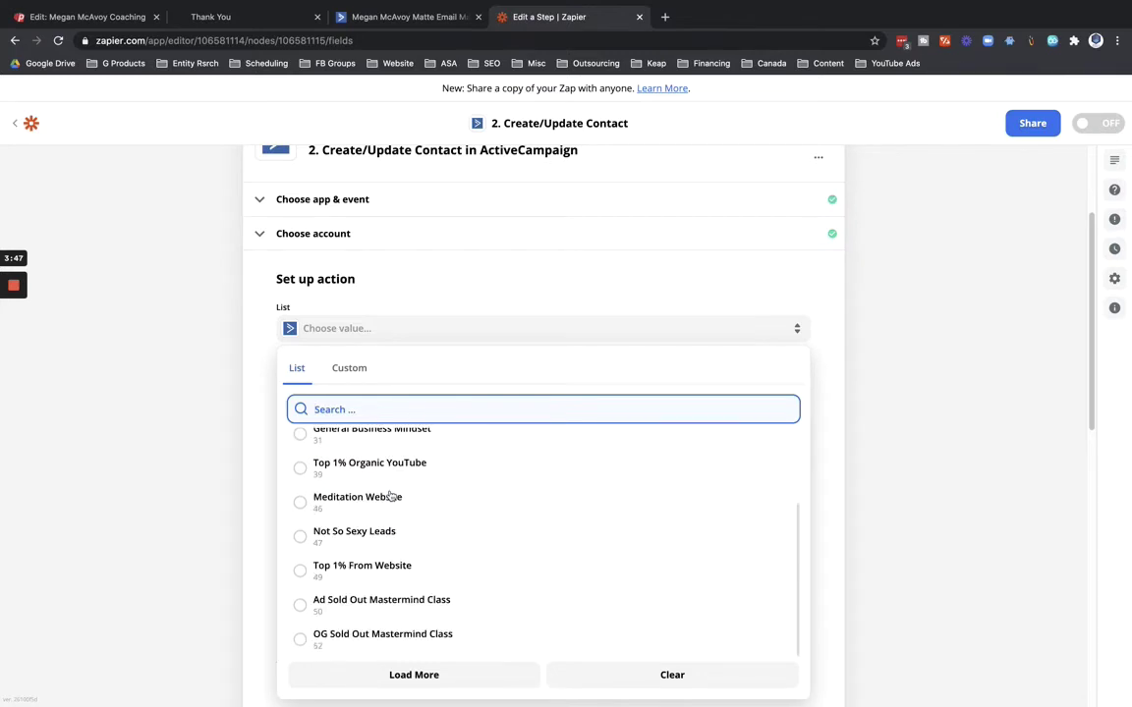
{"action": "left_click", "coordinate": [344, 608]}
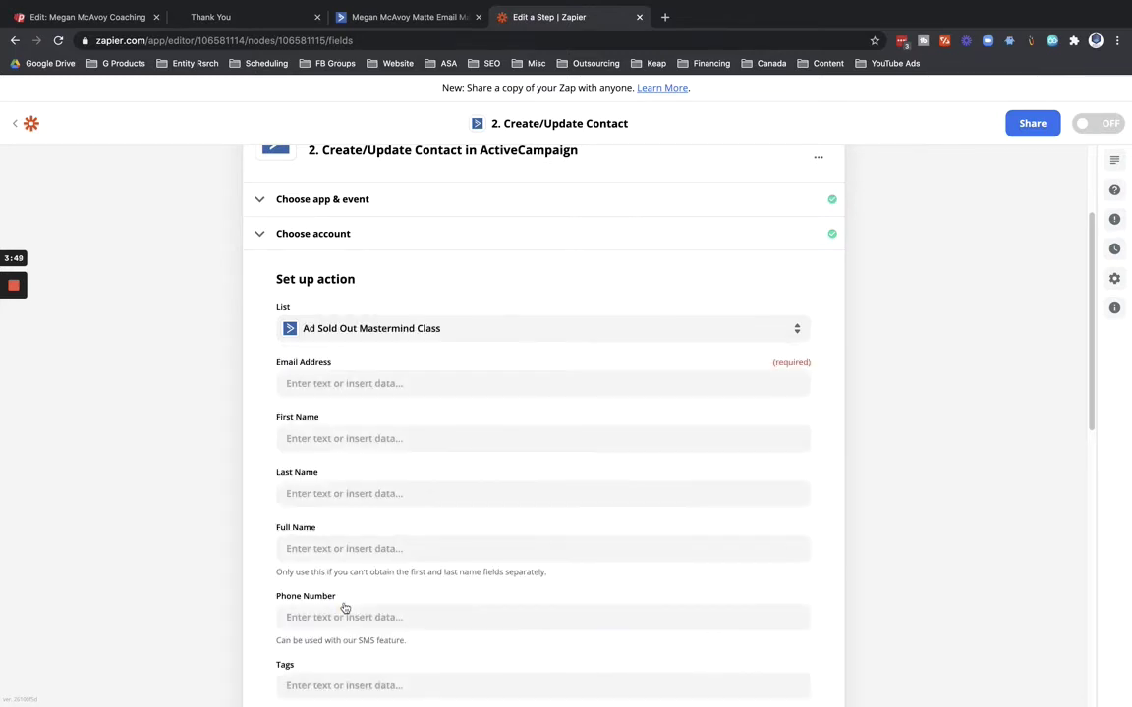
Map the Catch Hook's 1. Email value into the Email Address field.
{"action": "left_click", "coordinate": [295, 382]}
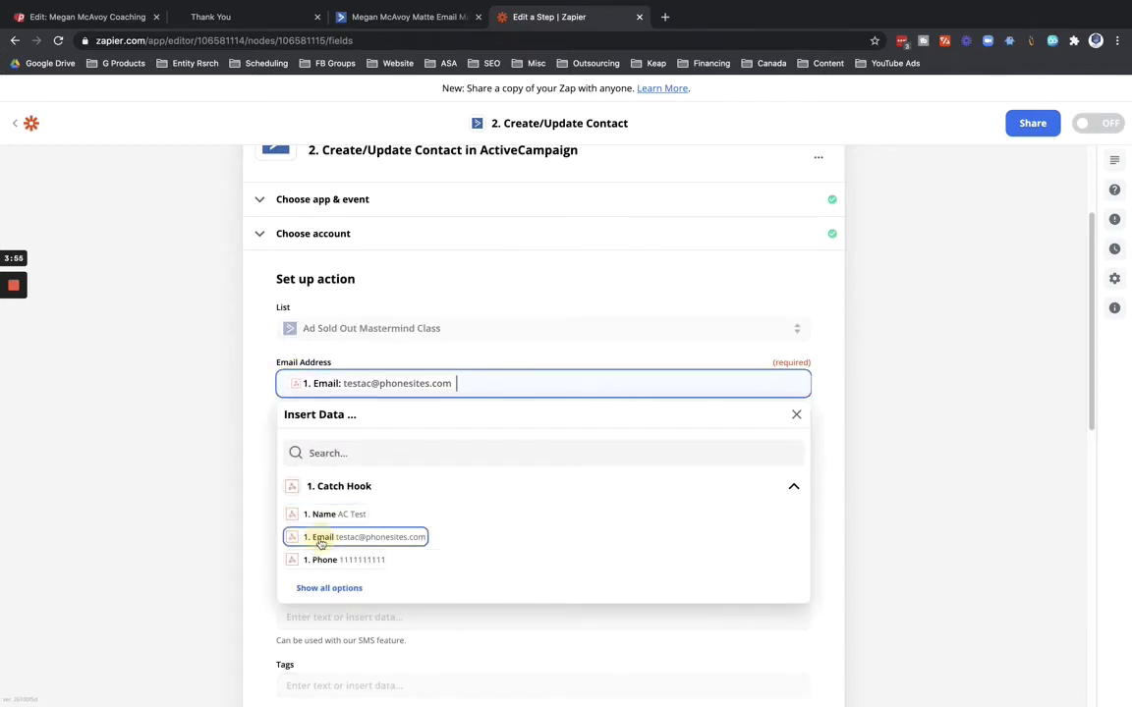
{"action": "left_click", "coordinate": [242, 461]}
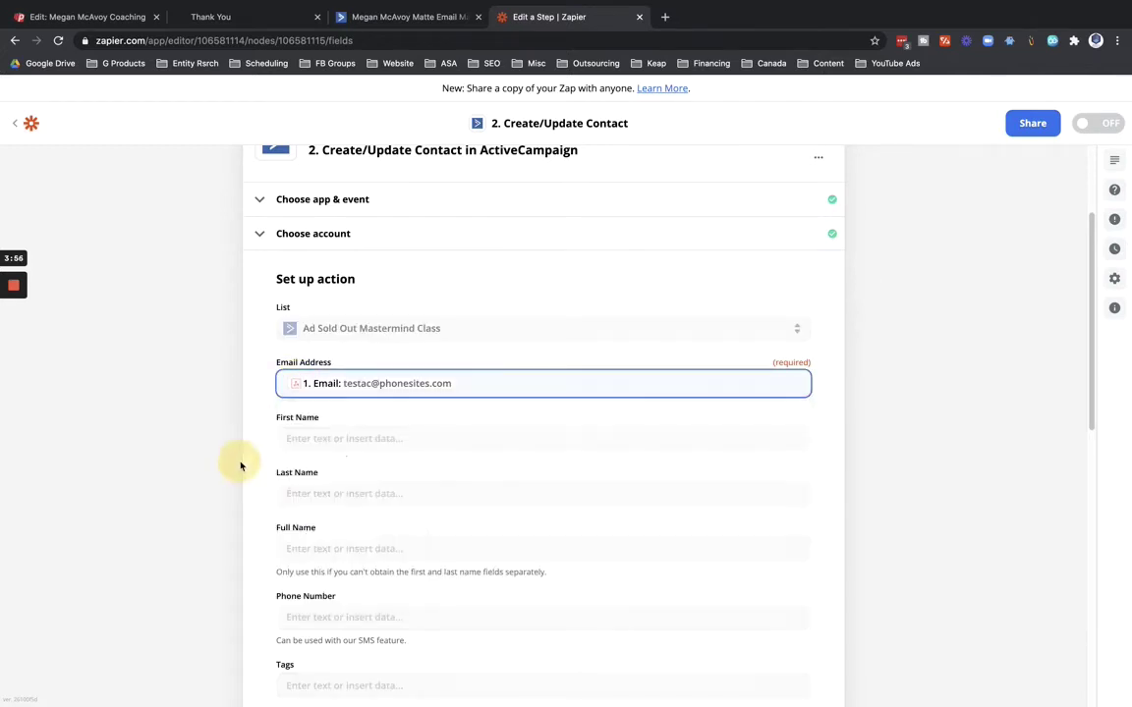
{"action": "left_click", "coordinate": [295, 438]}
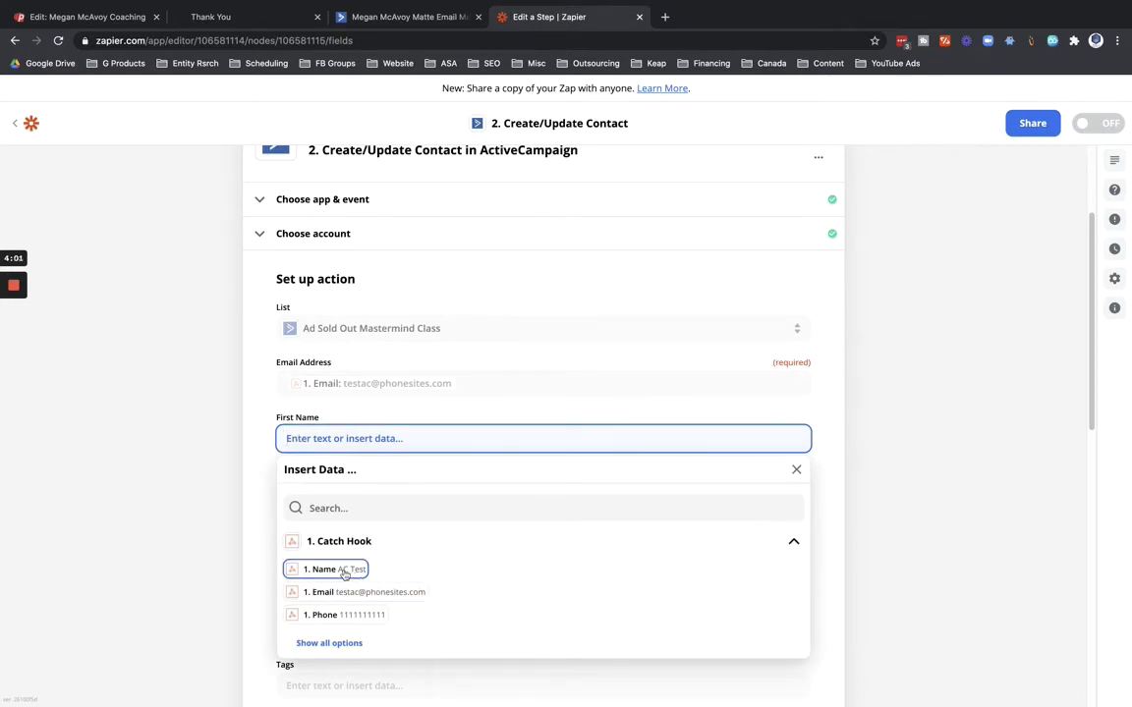
{"action": "left_click", "coordinate": [265, 491]}
Insert a Formatter by Zapier step using the Text event before the ActiveCampaign action.
{"action": "scroll", "coordinate": [270, 482], "scroll_direction": "up", "scroll_amount": 3}
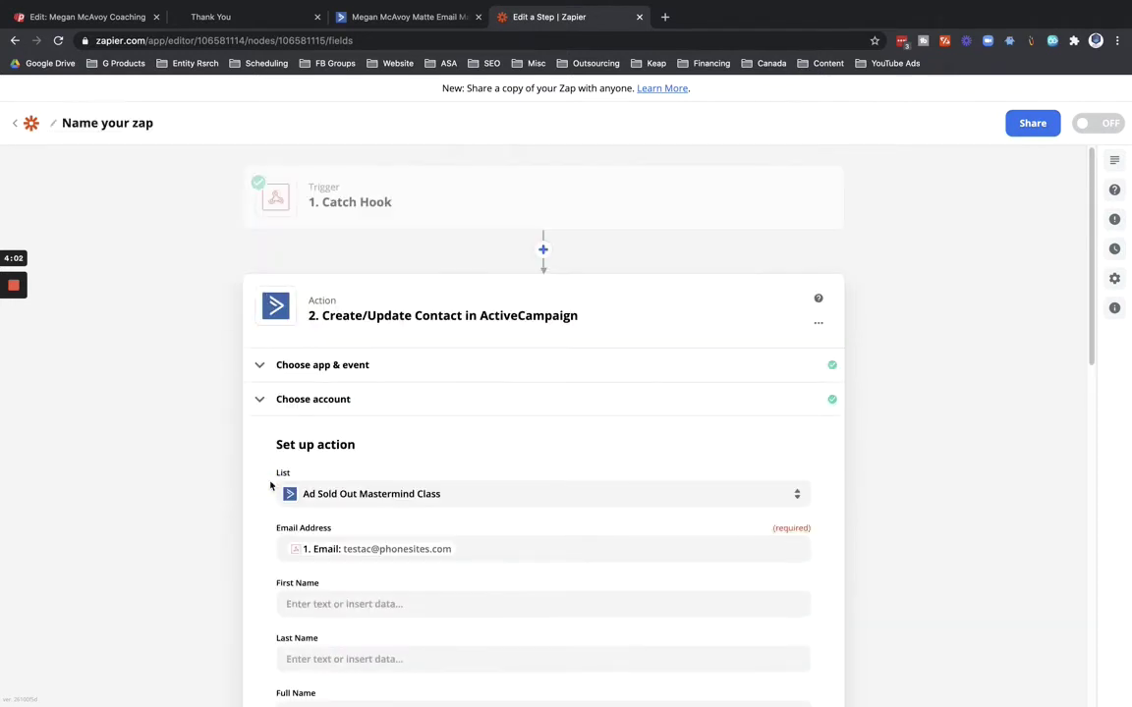
{"action": "left_click", "coordinate": [542, 251]}
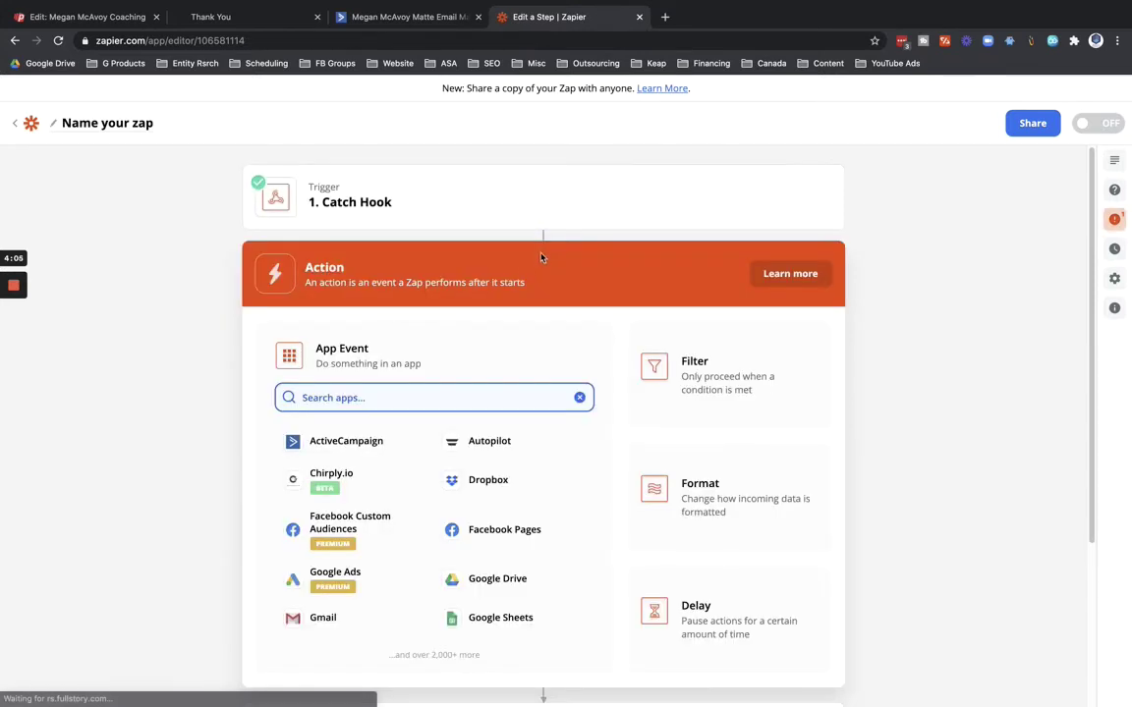
{"action": "left_click", "coordinate": [678, 458]}
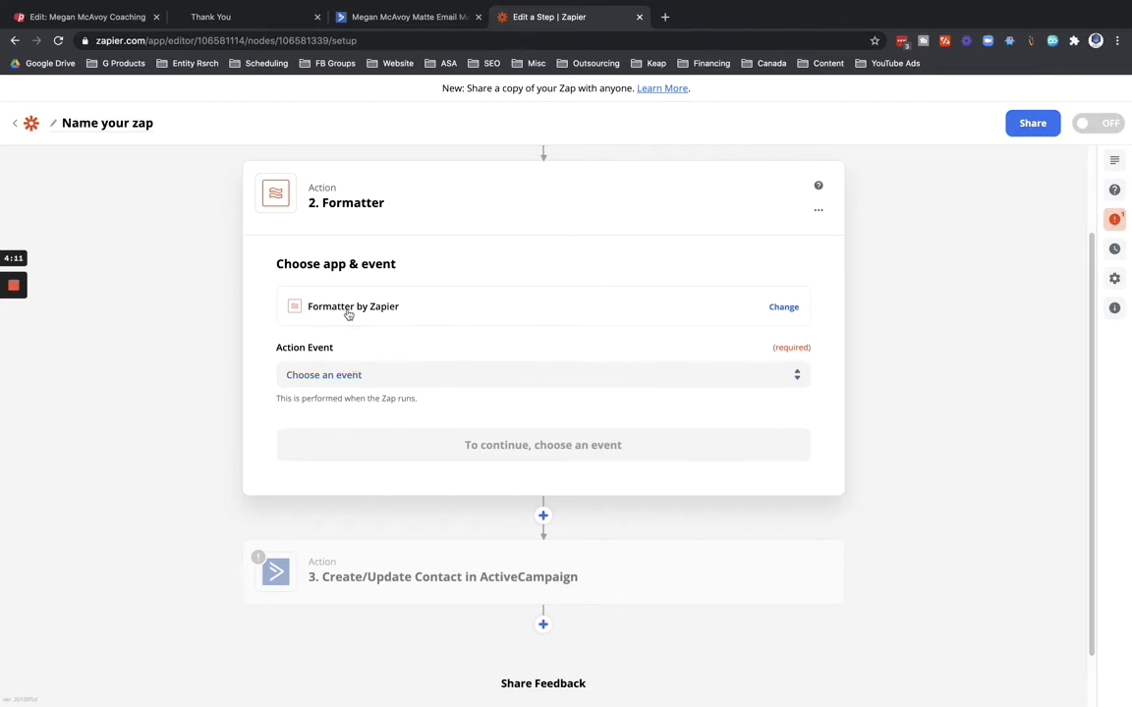
{"action": "left_click", "coordinate": [317, 375]}
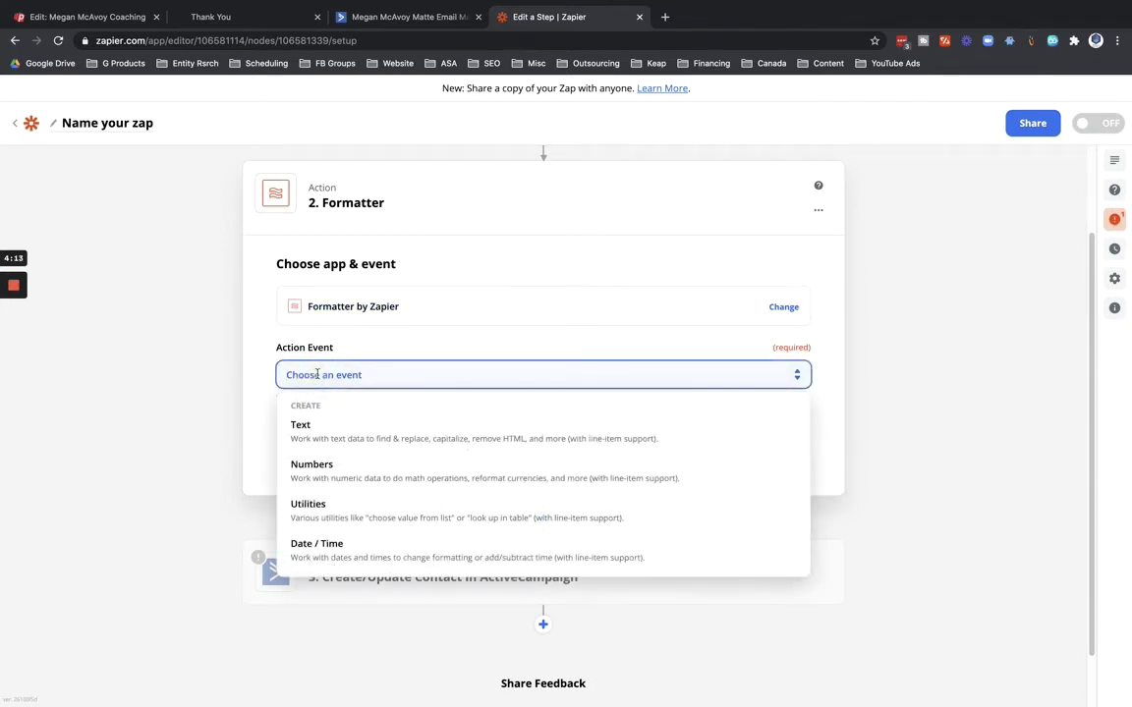
{"action": "left_click", "coordinate": [301, 427]}
Set the Text step's transform to Split Text.
{"action": "left_click", "coordinate": [521, 447]}
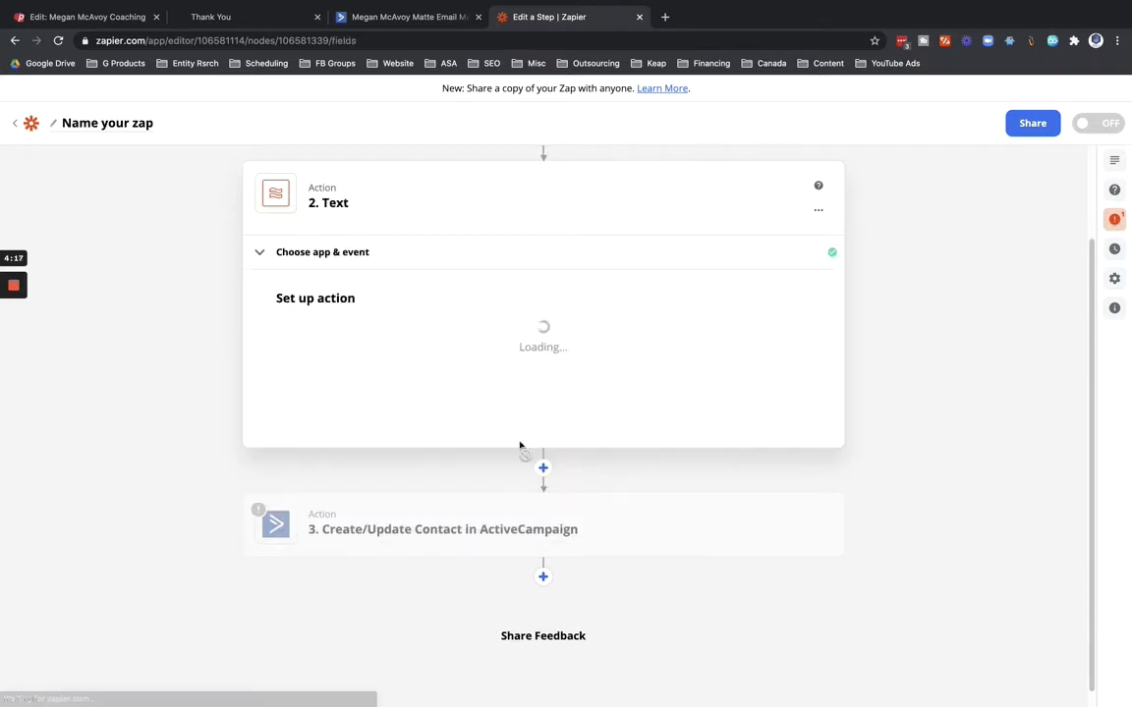
{"action": "left_click", "coordinate": [329, 347]}
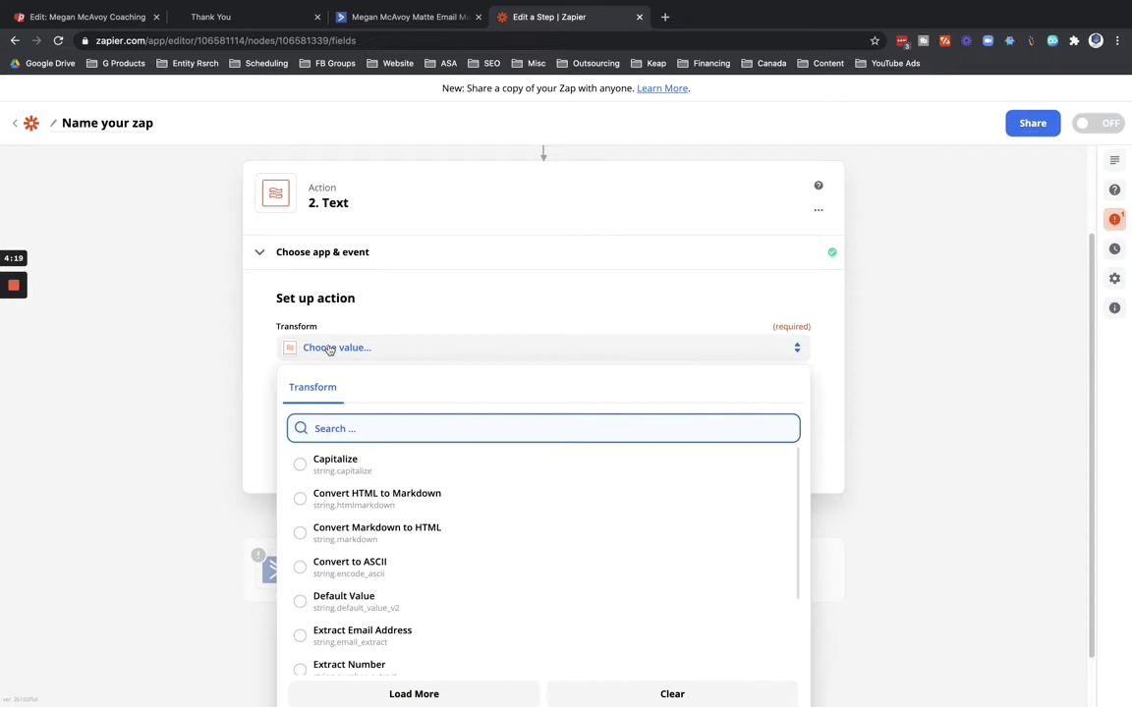
{"action": "type", "text": "split"}
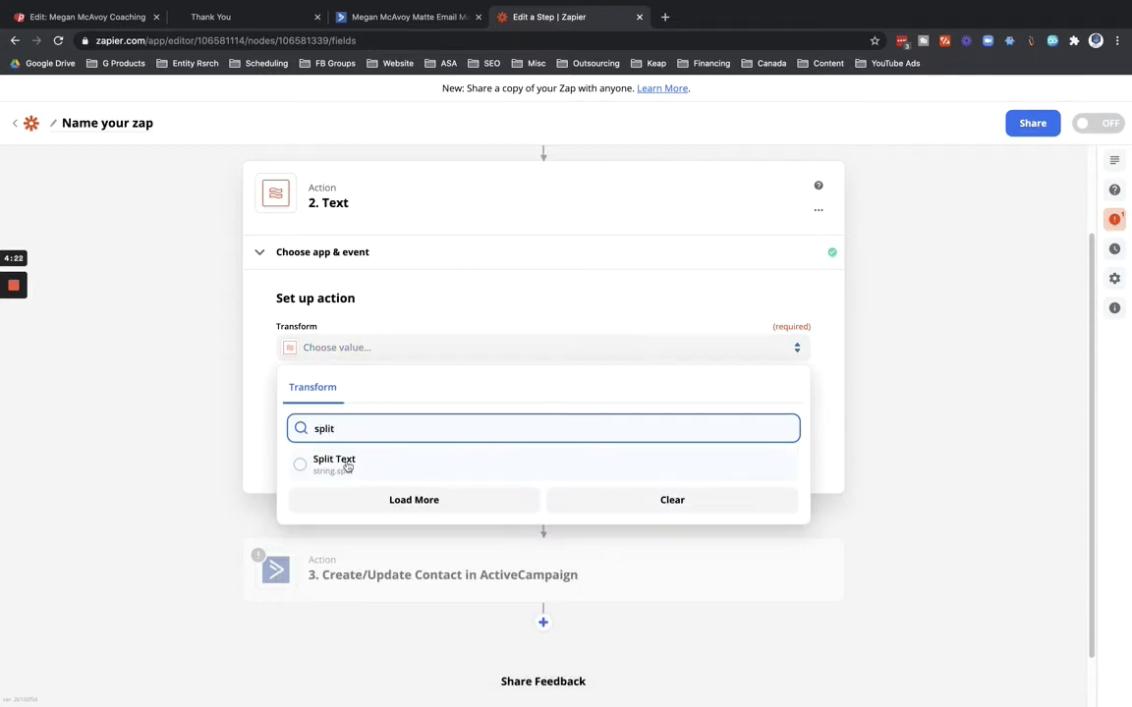
{"action": "left_click", "coordinate": [334, 462]}
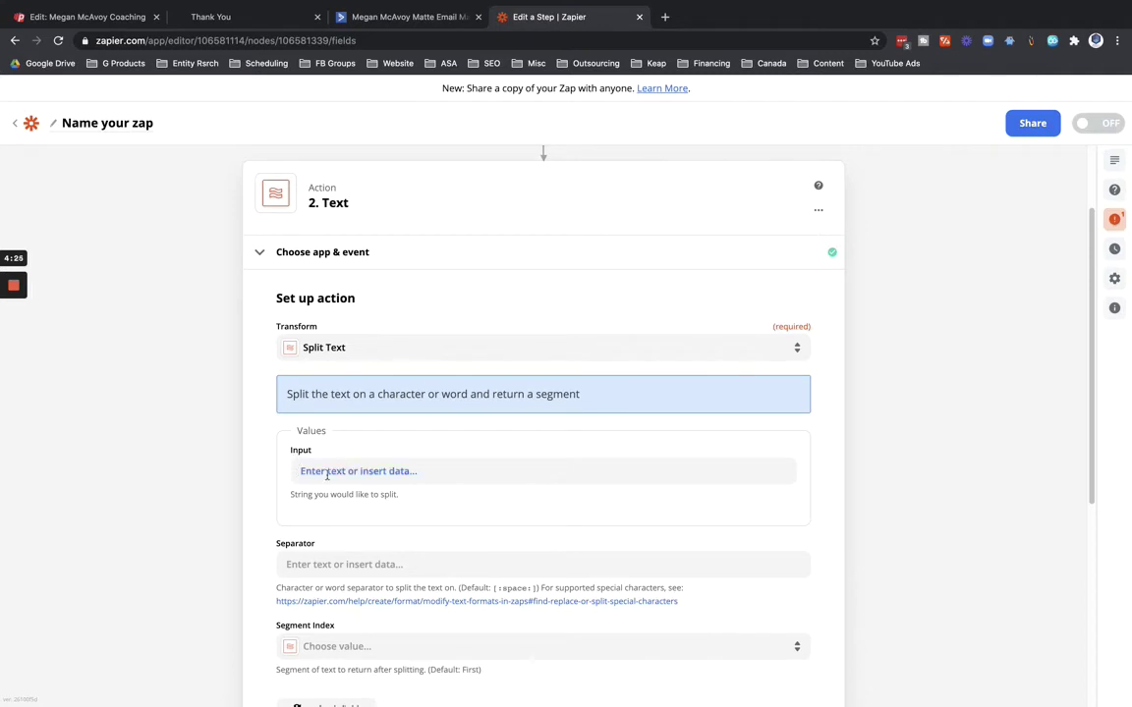
Map the Catch Hook's Name value (AC Test) into the Input field and copy the default space separator.
{"action": "left_click", "coordinate": [316, 469]}
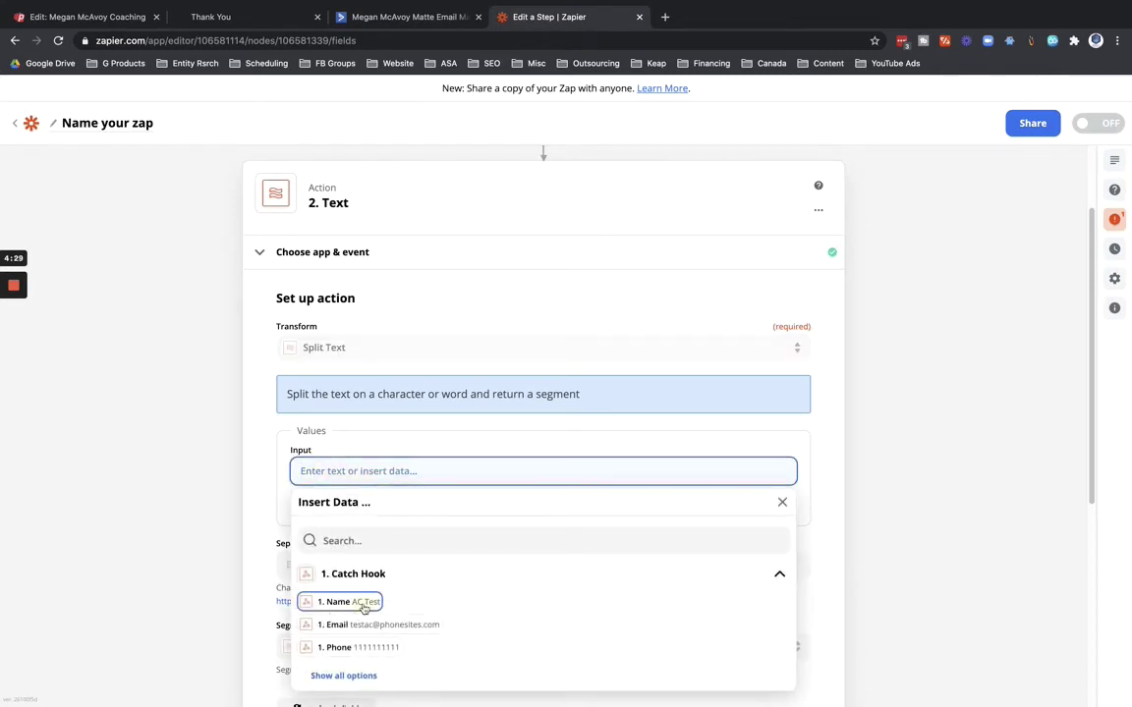
{"action": "left_click", "coordinate": [346, 602]}
{"action": "left_click", "coordinate": [240, 500]}
{"action": "scroll", "coordinate": [240, 500], "scroll_direction": "down", "scroll_amount": 1}
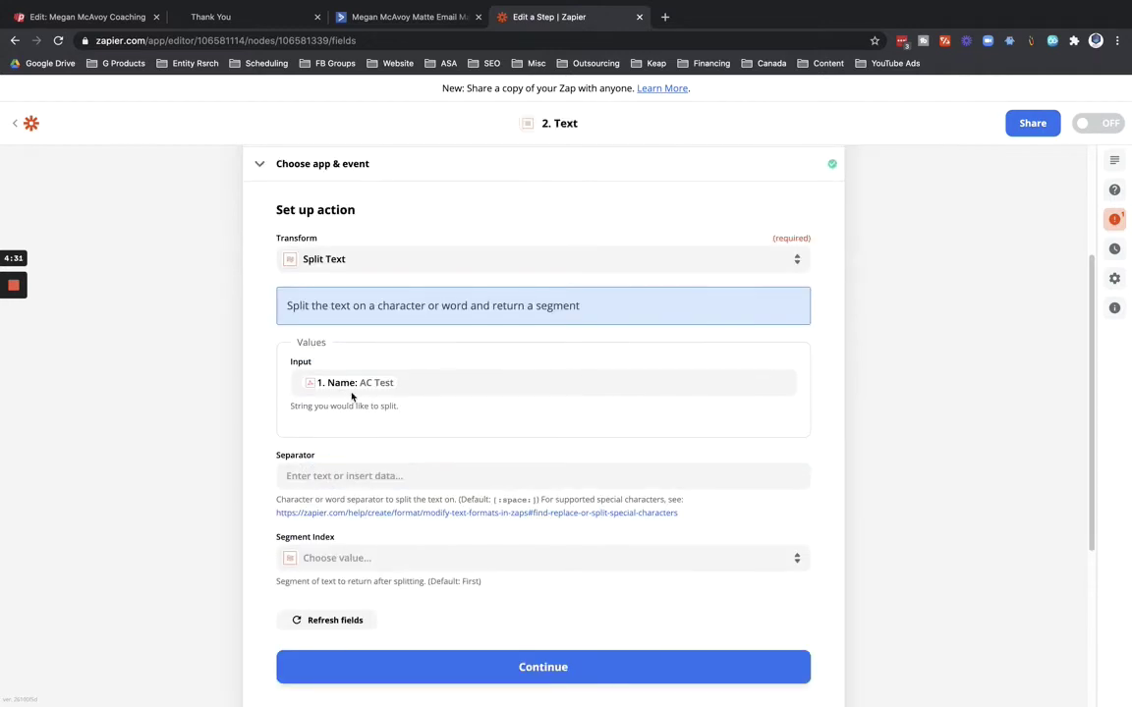
{"action": "scroll", "coordinate": [261, 465], "scroll_direction": "down", "scroll_amount": 1}
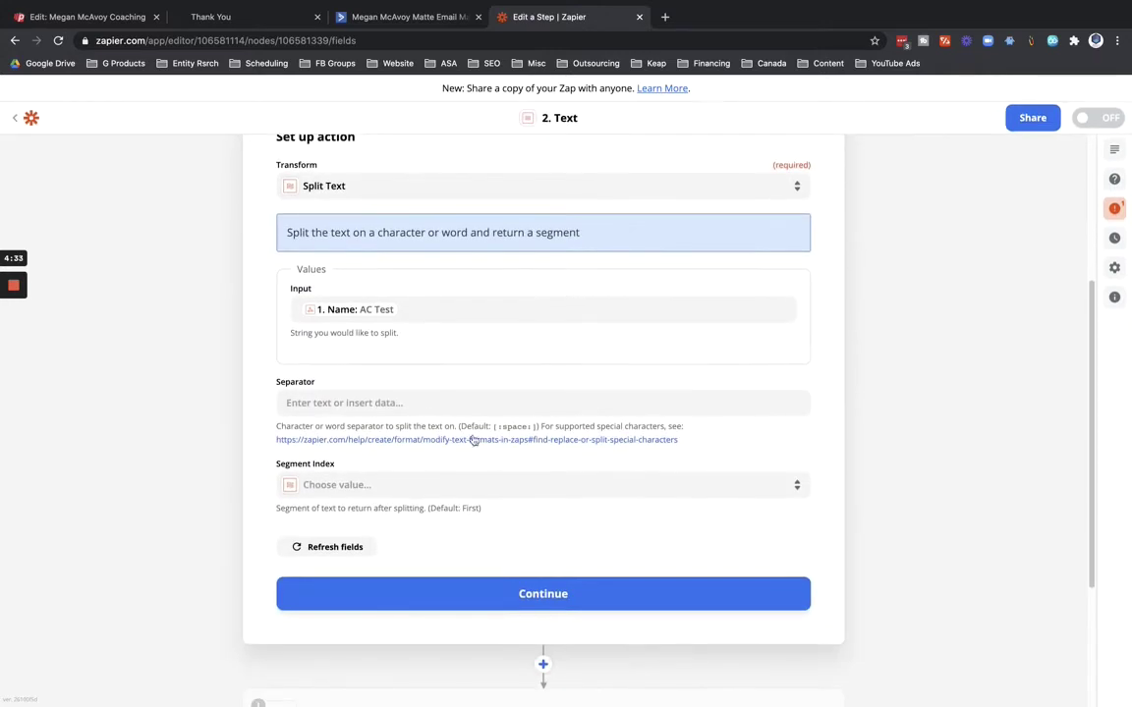
{"action": "left_click_drag", "start_coordinate": [535, 426], "coordinate": [498, 426]}
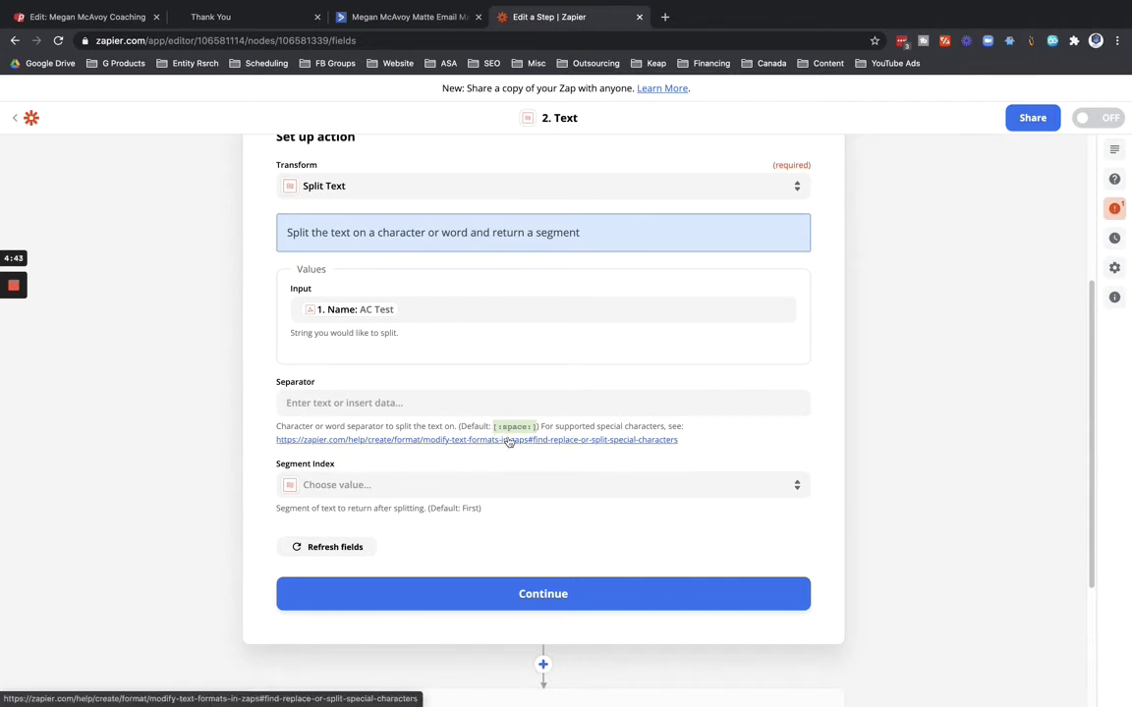
Use a [:space:] separator with Segment Index 'All (as Separate Fields)' and continue.
{"action": "left_click", "coordinate": [459, 403]}
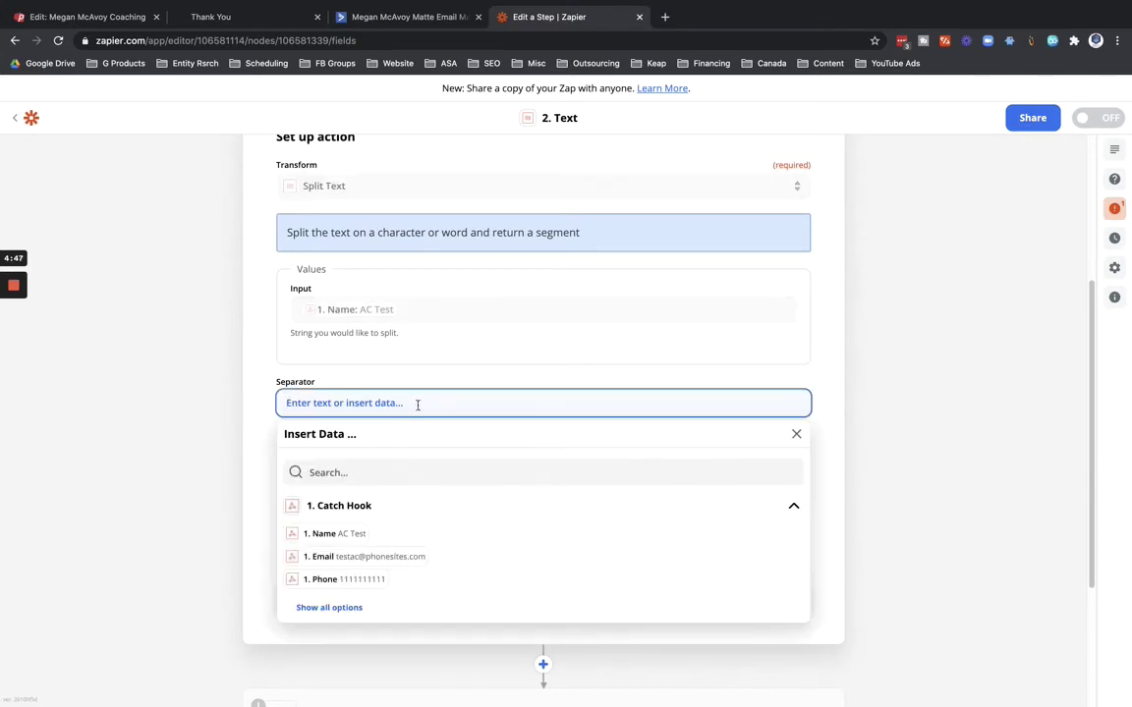
{"action": "type", "text": "[:space:]"}
{"action": "left_click", "coordinate": [251, 418]}
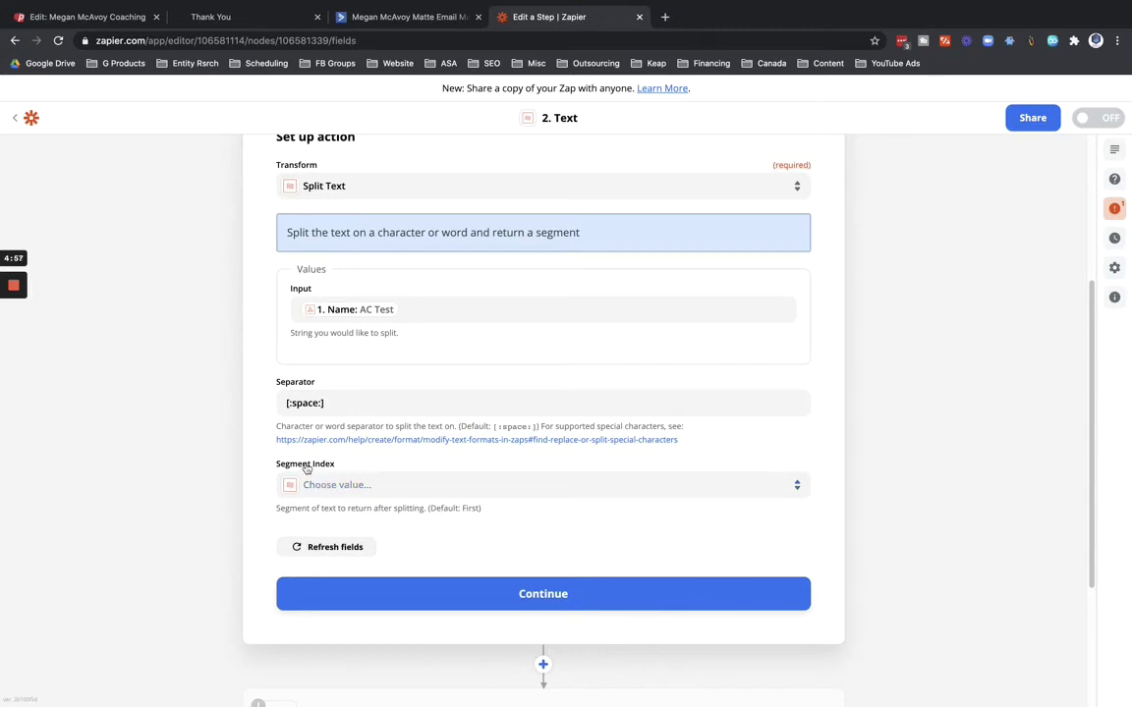
{"action": "left_click", "coordinate": [350, 486]}
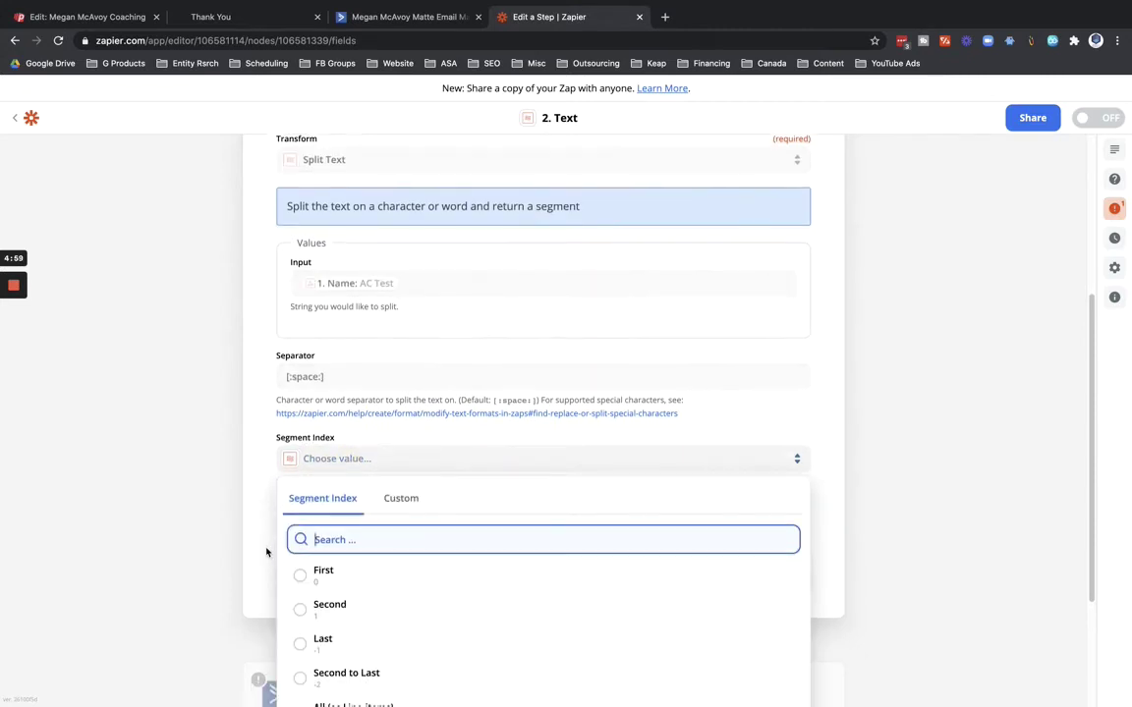
{"action": "left_click", "coordinate": [328, 564]}
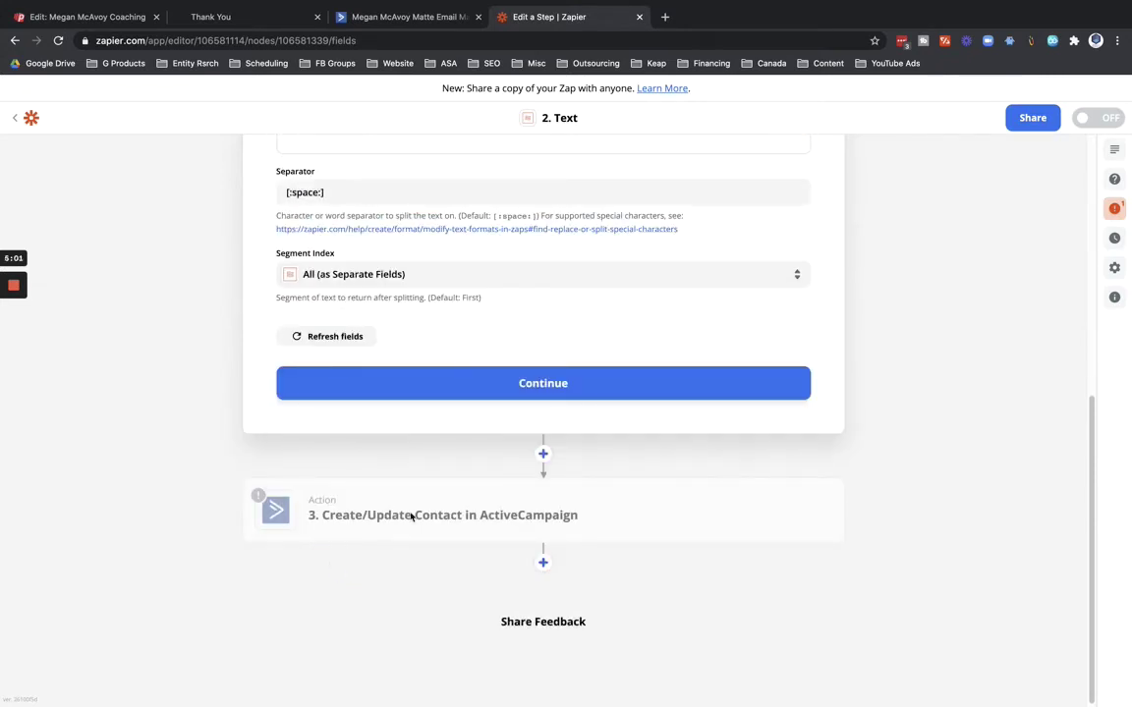
{"action": "left_click", "coordinate": [576, 390]}
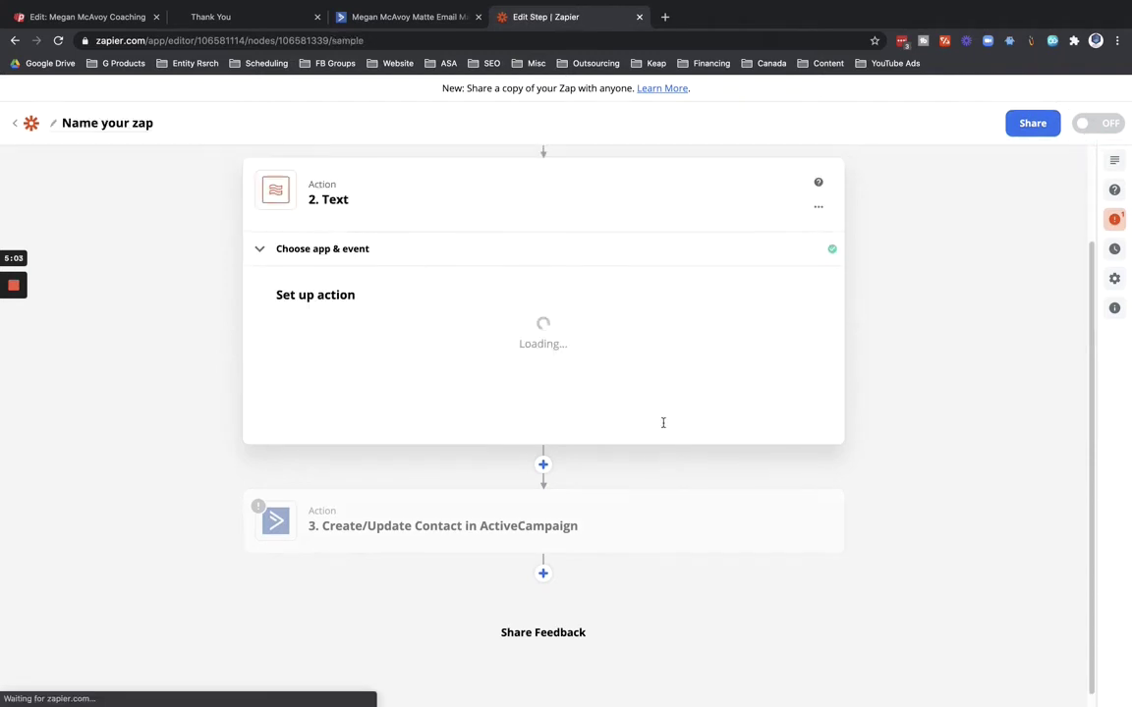
Test the Text step, confirming AC and Test outputs, then open the ActiveCampaign contact step.
{"action": "left_click", "coordinate": [590, 533]}
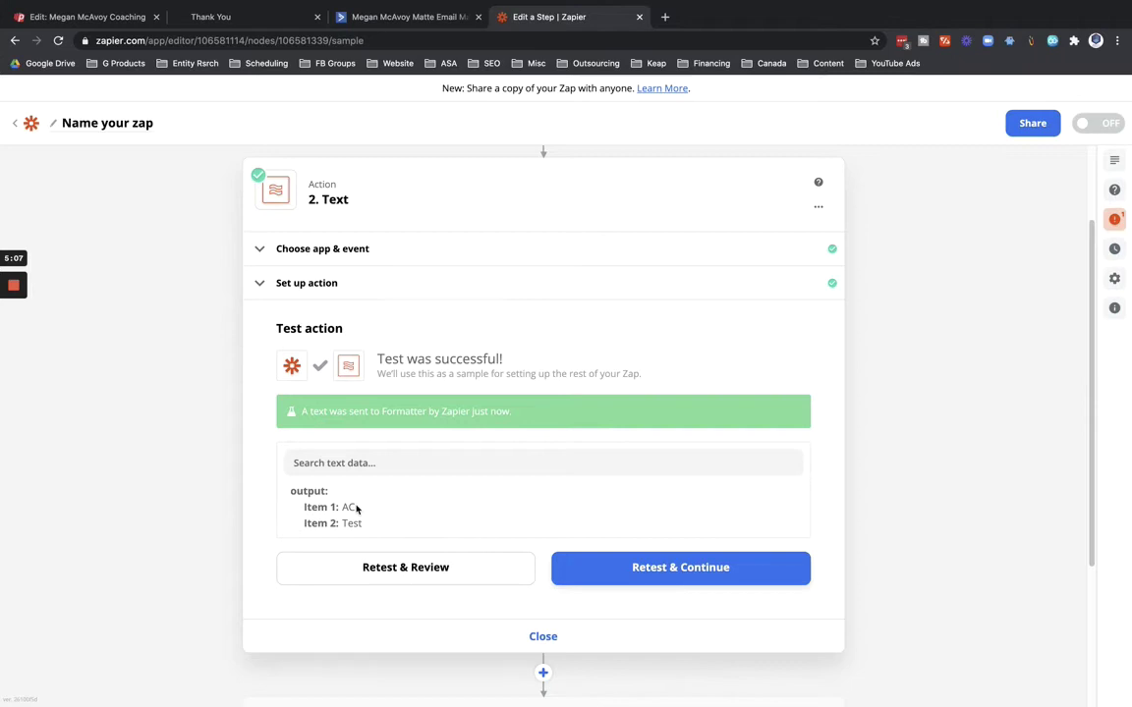
{"action": "scroll", "coordinate": [285, 531], "scroll_direction": "down", "scroll_amount": 3}
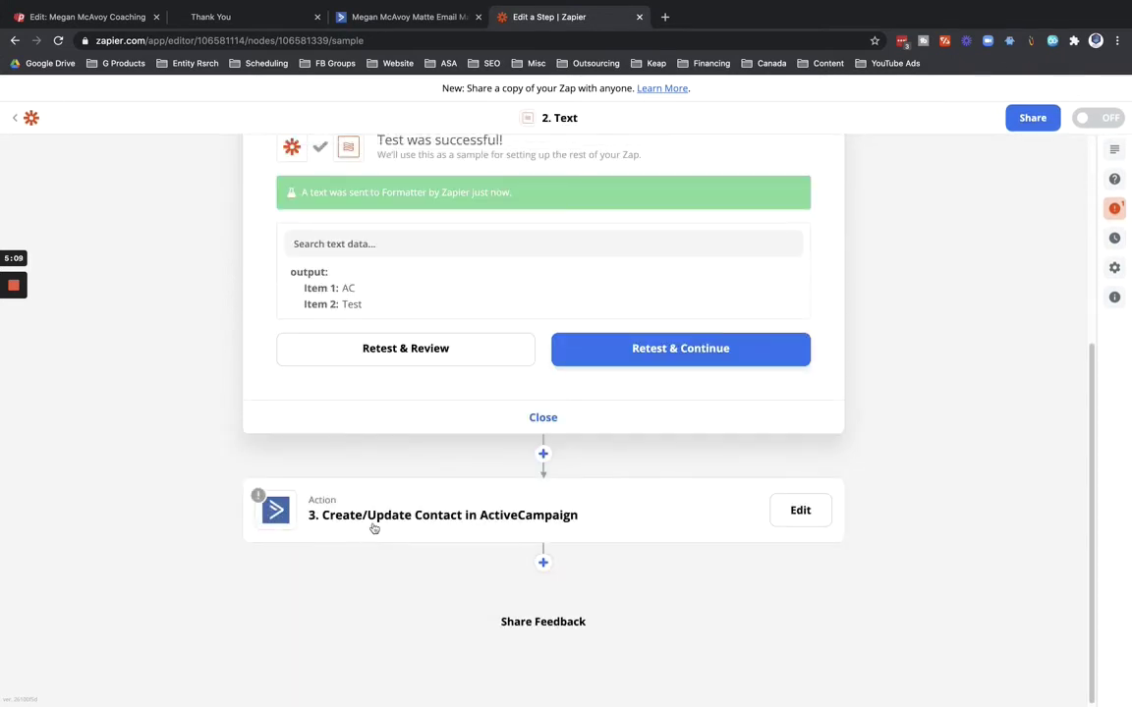
{"action": "left_click", "coordinate": [430, 514]}
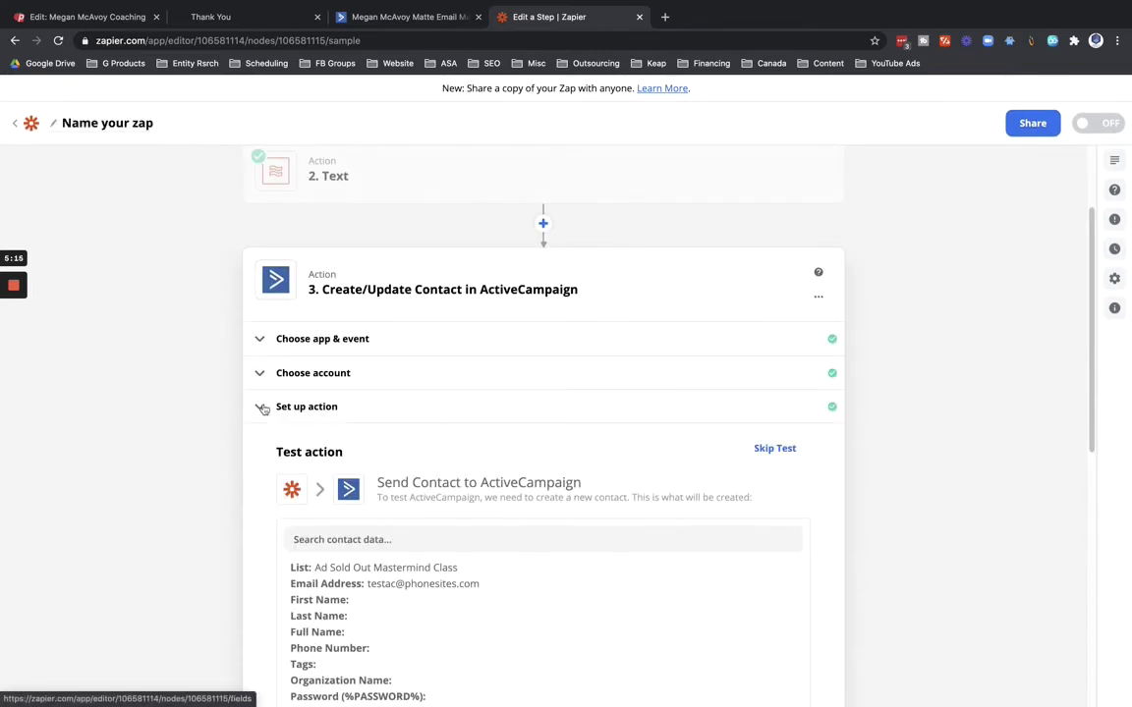
Map First Name to Split Text Output Item 1 and Last Name to Output Item 2.
{"action": "left_click", "coordinate": [261, 409]}
{"action": "scroll", "coordinate": [278, 522], "scroll_direction": "down", "scroll_amount": 5}
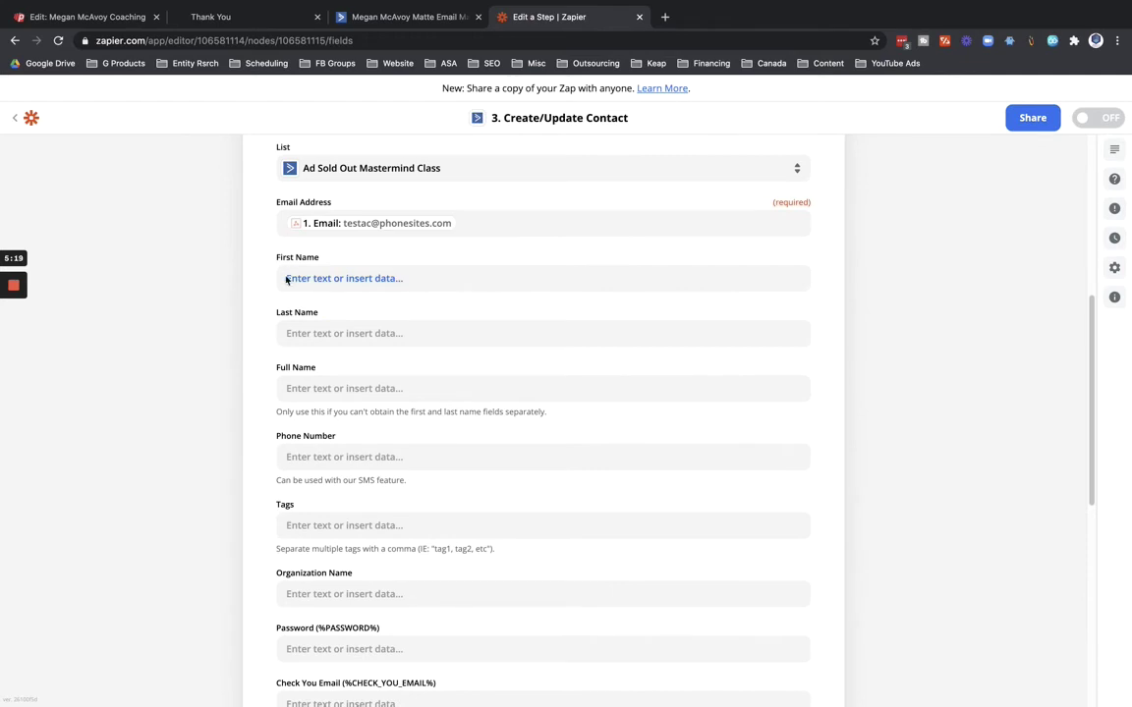
{"action": "left_click", "coordinate": [315, 278]}
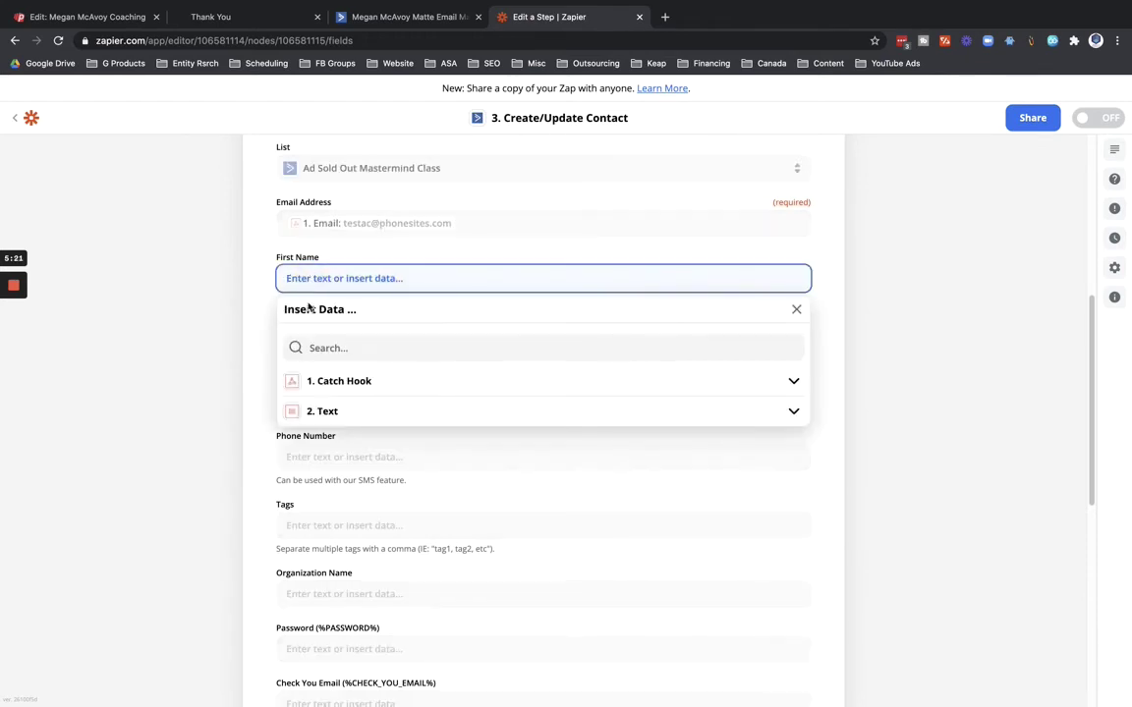
{"action": "left_click", "coordinate": [326, 413]}
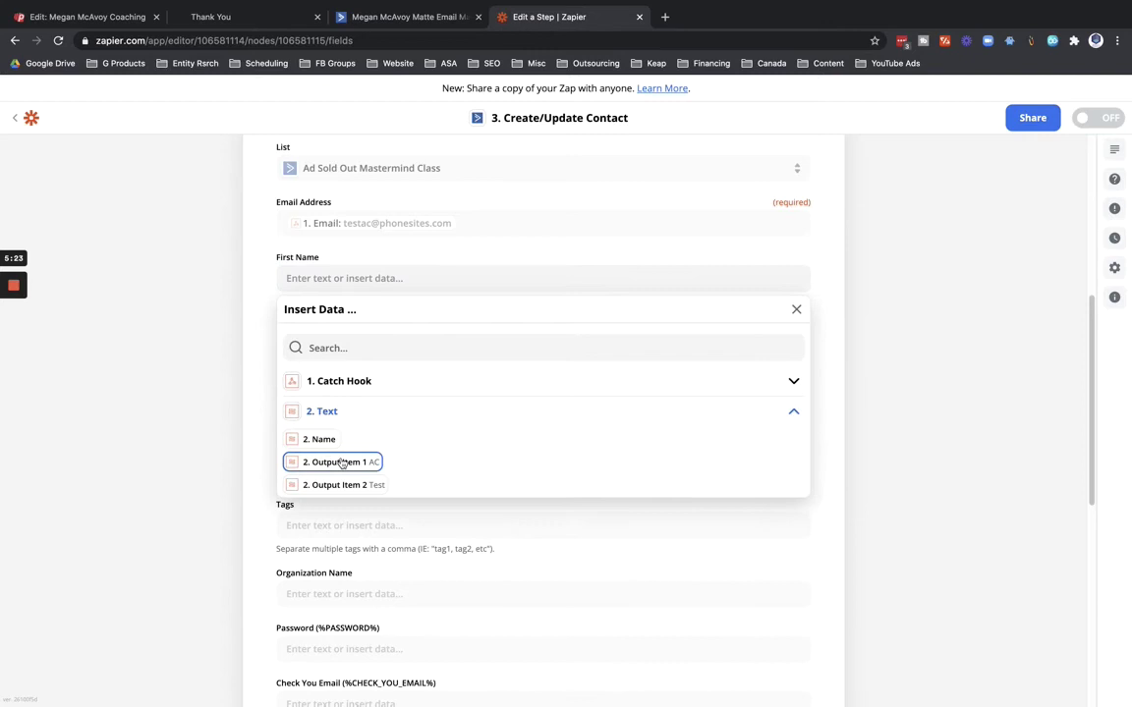
{"action": "left_click", "coordinate": [341, 463]}
{"action": "left_click", "coordinate": [261, 403]}
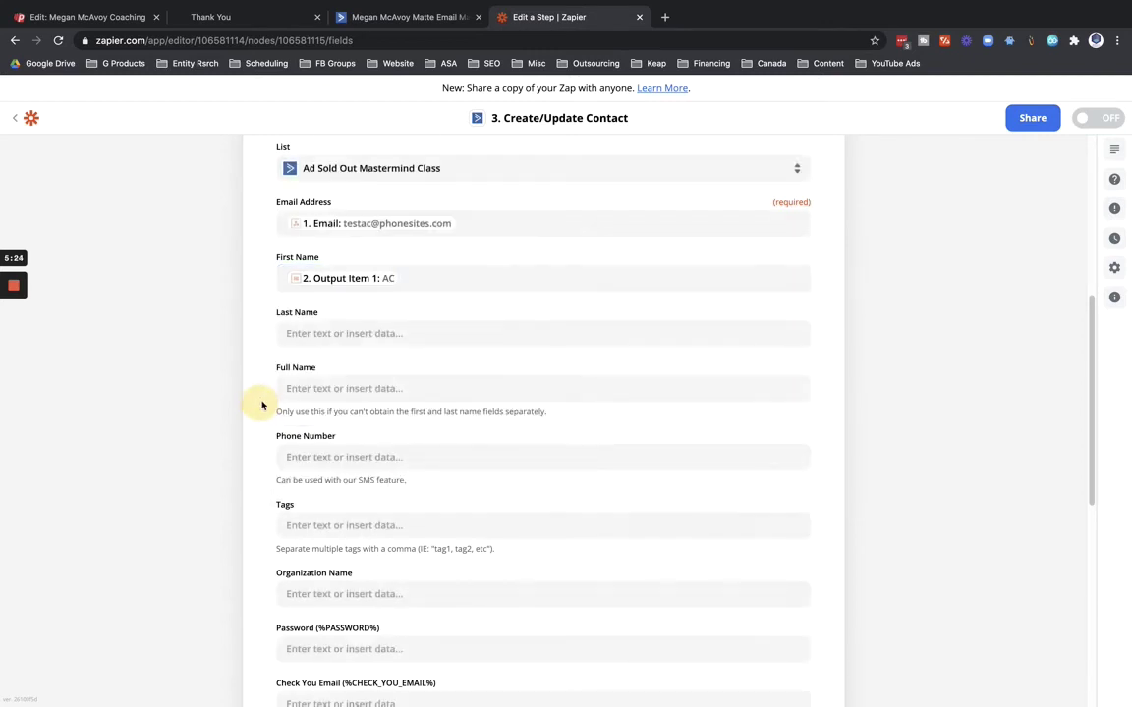
{"action": "left_click", "coordinate": [311, 331]}
{"action": "left_click", "coordinate": [310, 465]}
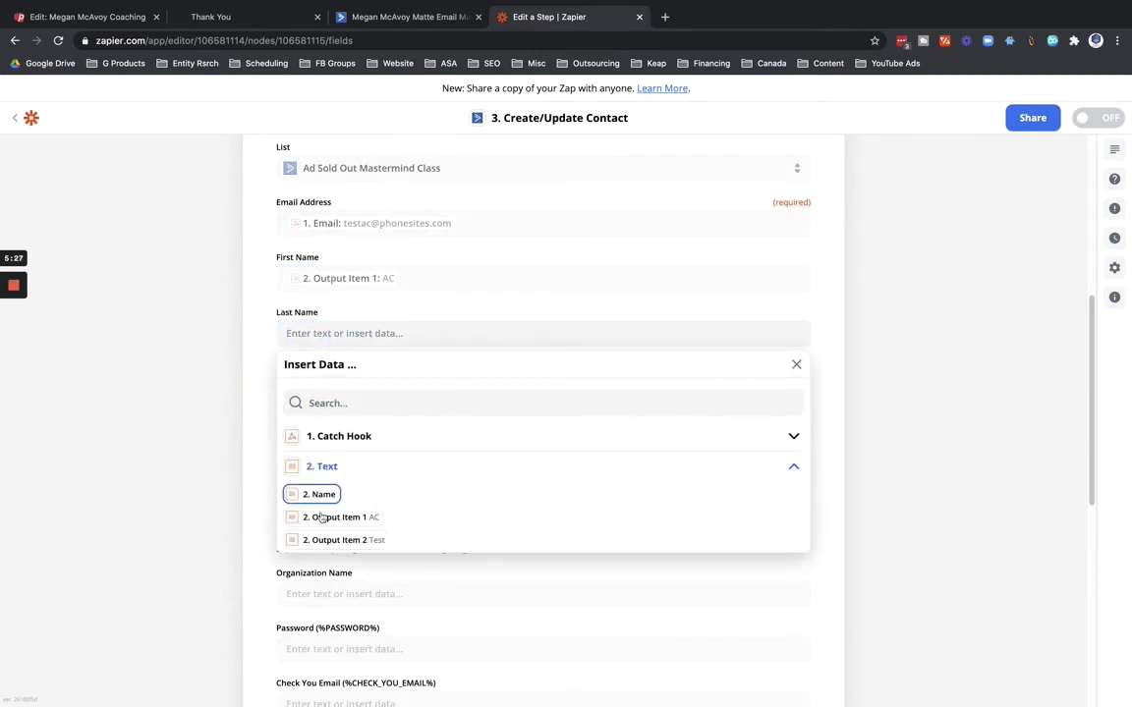
{"action": "left_click", "coordinate": [325, 539]}
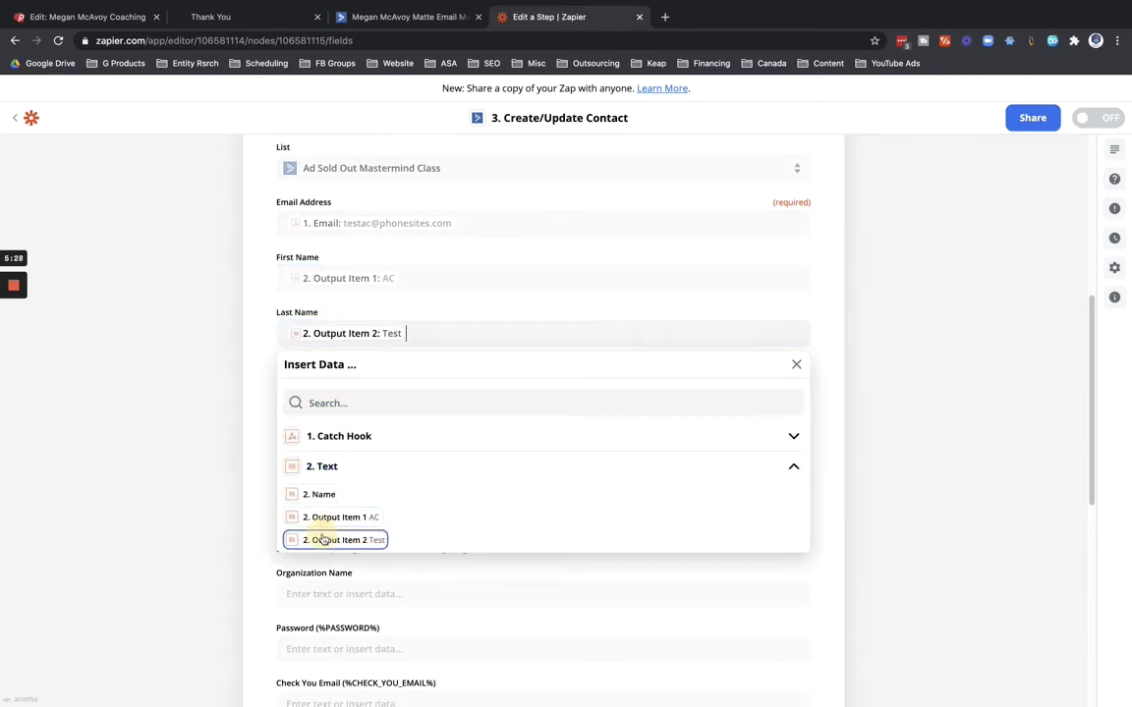
{"action": "left_click", "coordinate": [256, 483]}
Map Full Name to the webhook's Name and Phone Number to its Phone, then continue.
{"action": "left_click", "coordinate": [286, 389]}
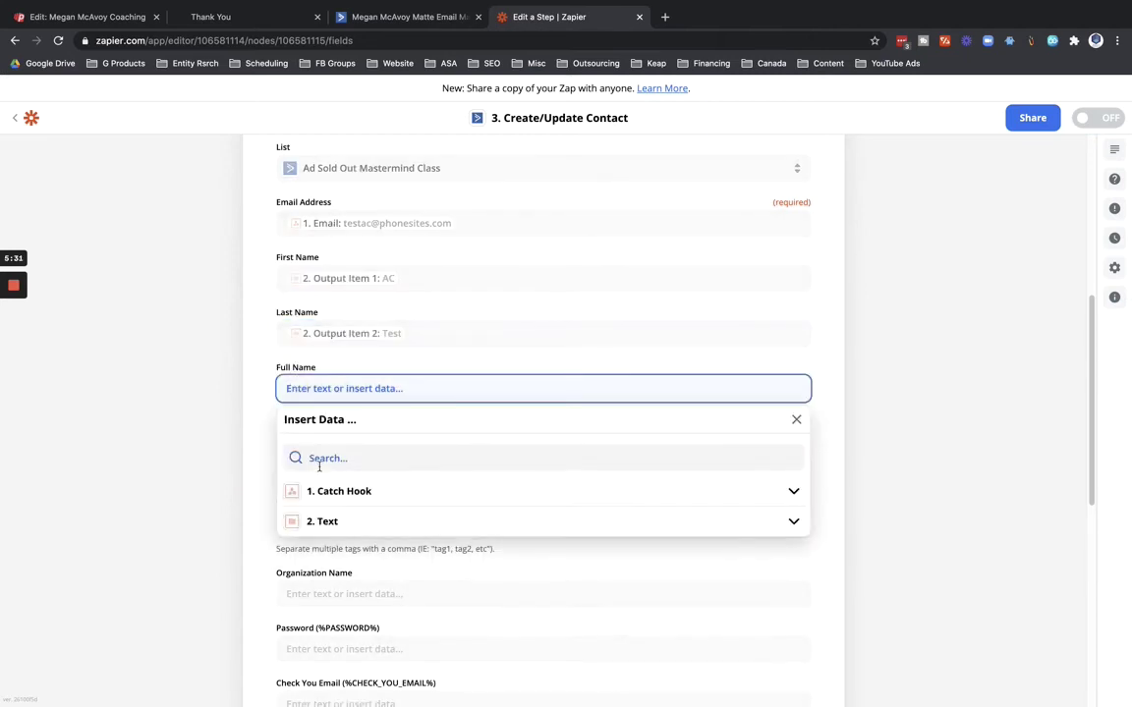
{"action": "left_click", "coordinate": [330, 492]}
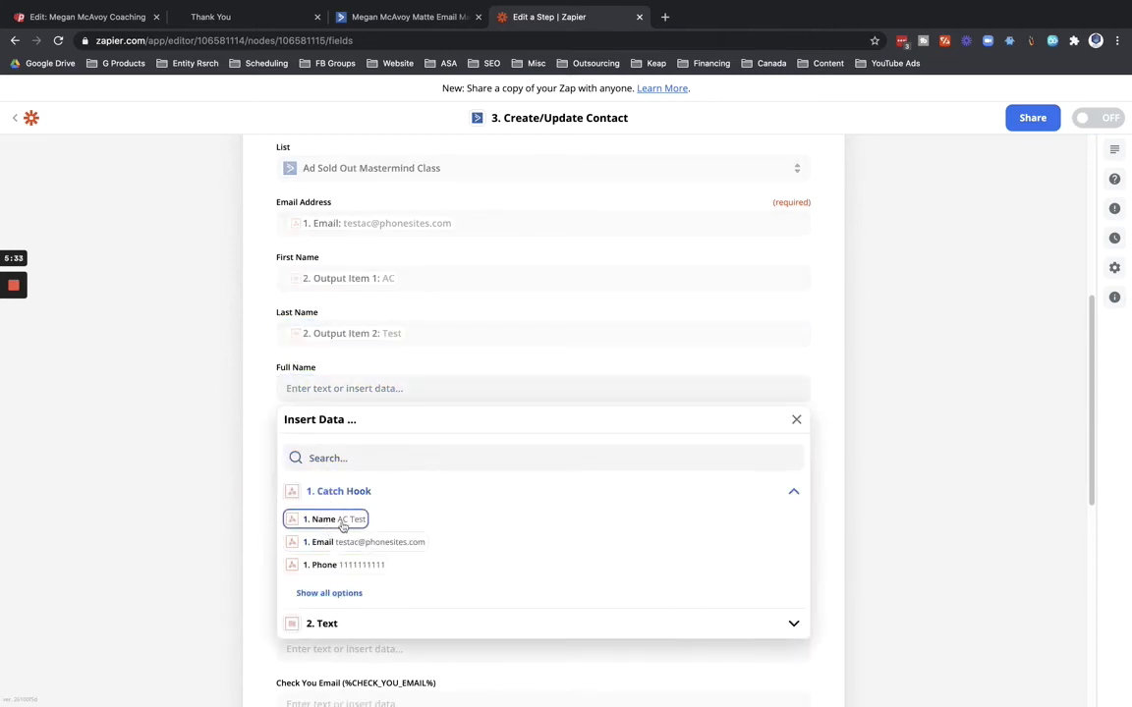
{"action": "left_click", "coordinate": [351, 520]}
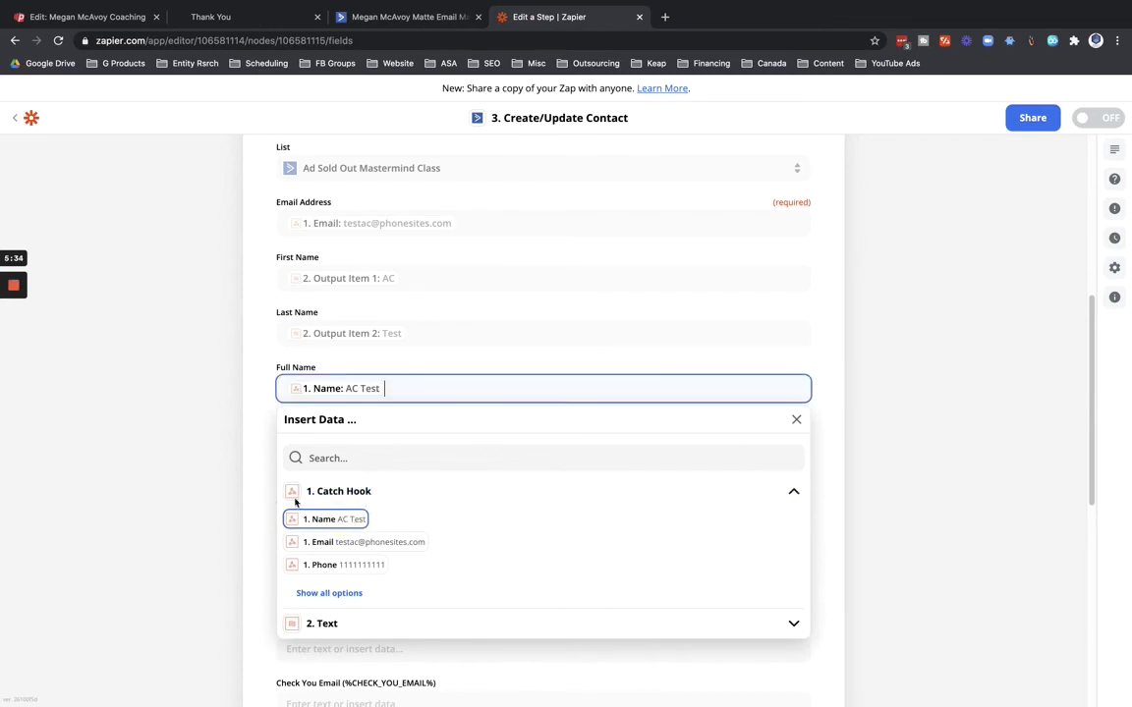
{"action": "left_click", "coordinate": [260, 479]}
{"action": "scroll", "coordinate": [282, 444], "scroll_direction": "down", "scroll_amount": 1}
{"action": "left_click", "coordinate": [299, 398]}
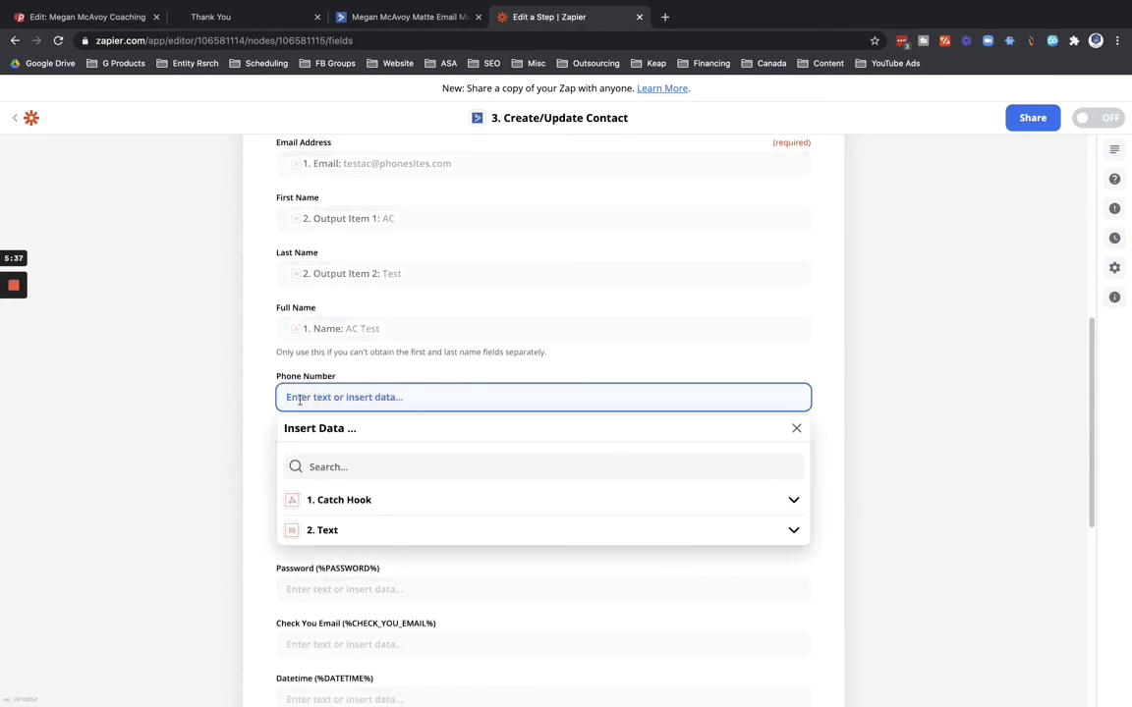
{"action": "left_click", "coordinate": [328, 501]}
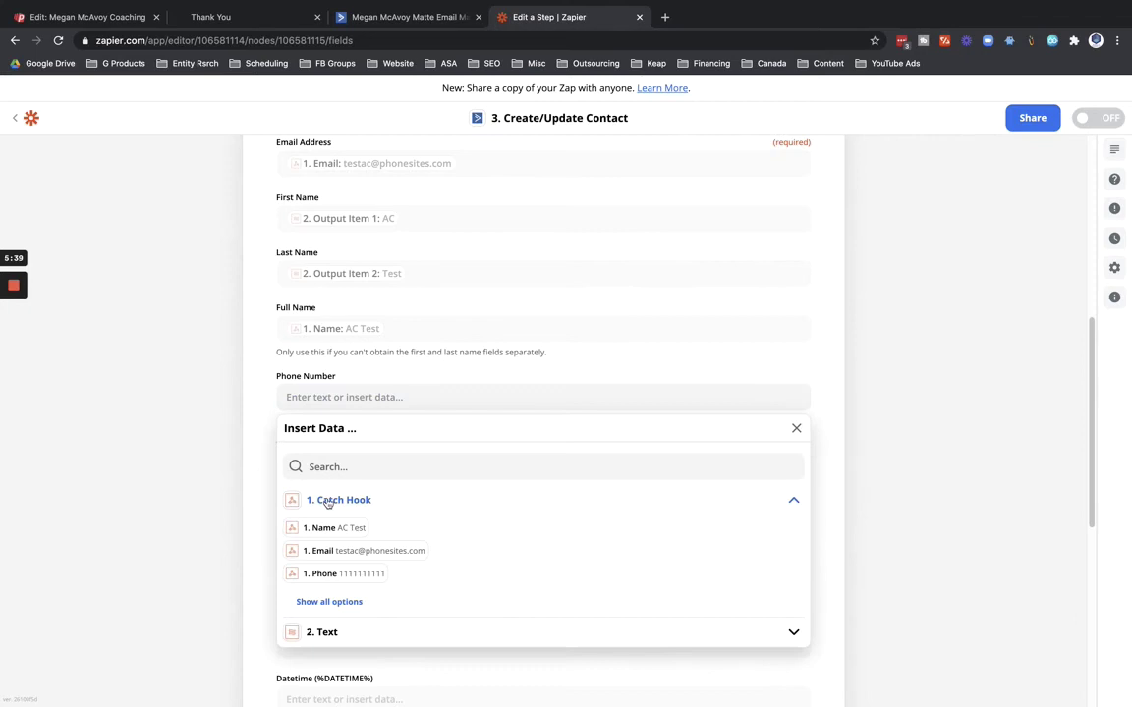
{"action": "left_click", "coordinate": [320, 583]}
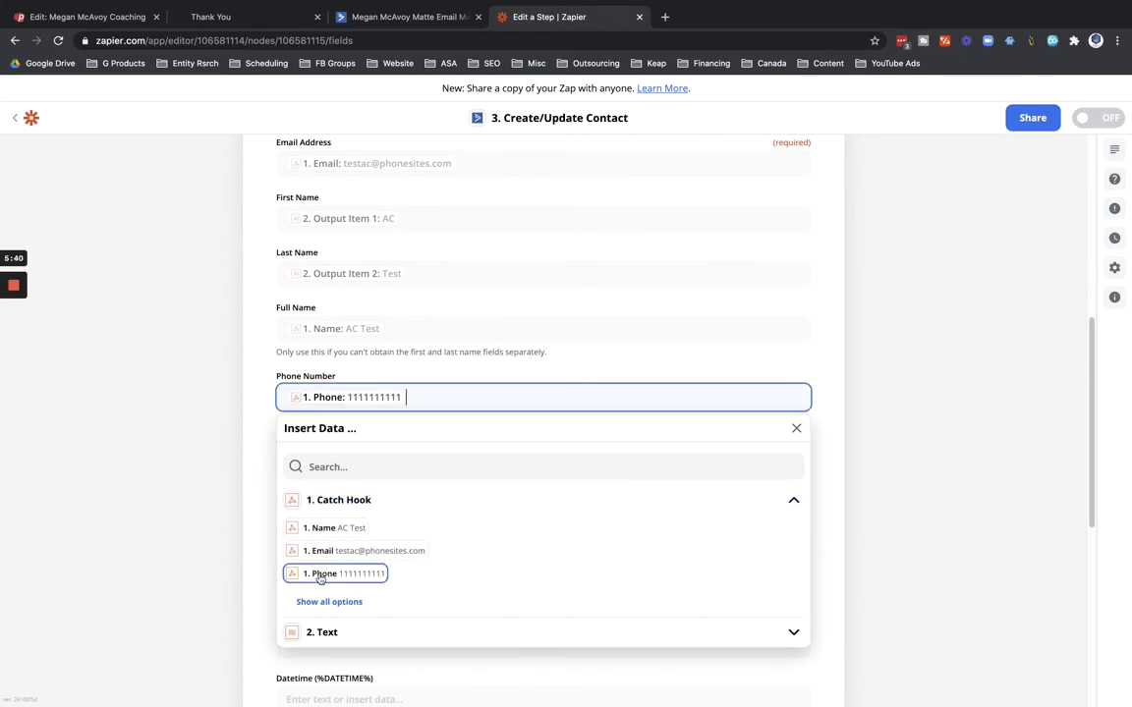
{"action": "left_click", "coordinate": [263, 551]}
{"action": "scroll", "coordinate": [263, 551], "scroll_direction": "down", "scroll_amount": 5}
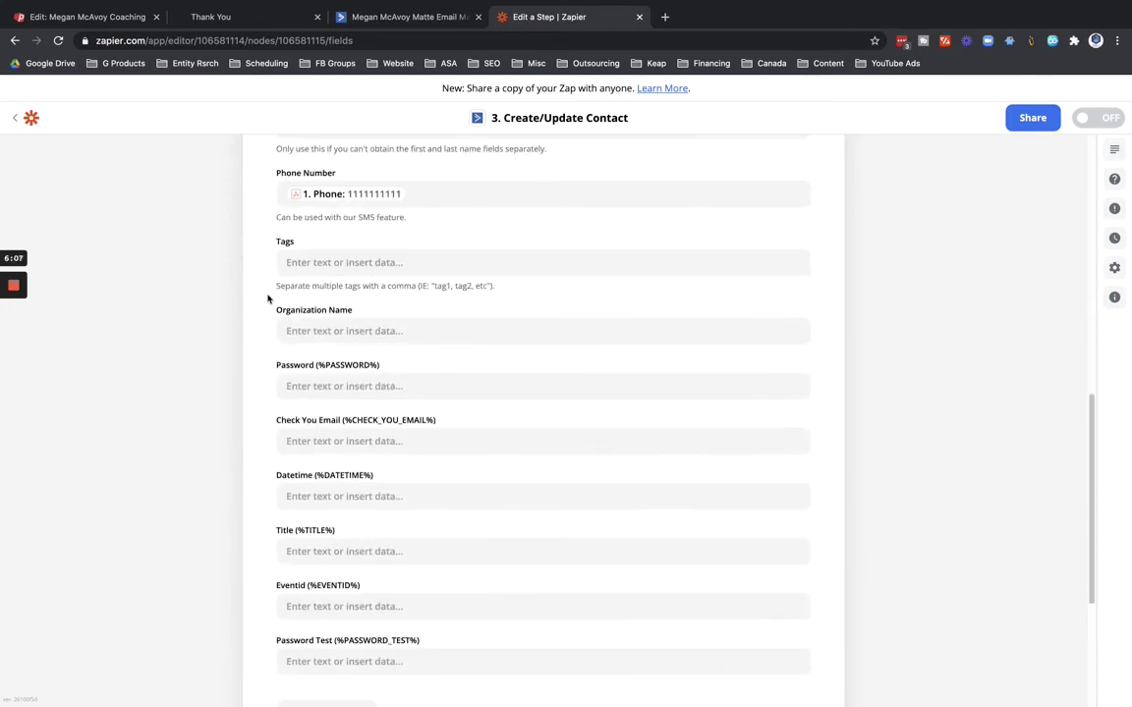
{"action": "scroll", "coordinate": [262, 354], "scroll_direction": "down", "scroll_amount": 1}
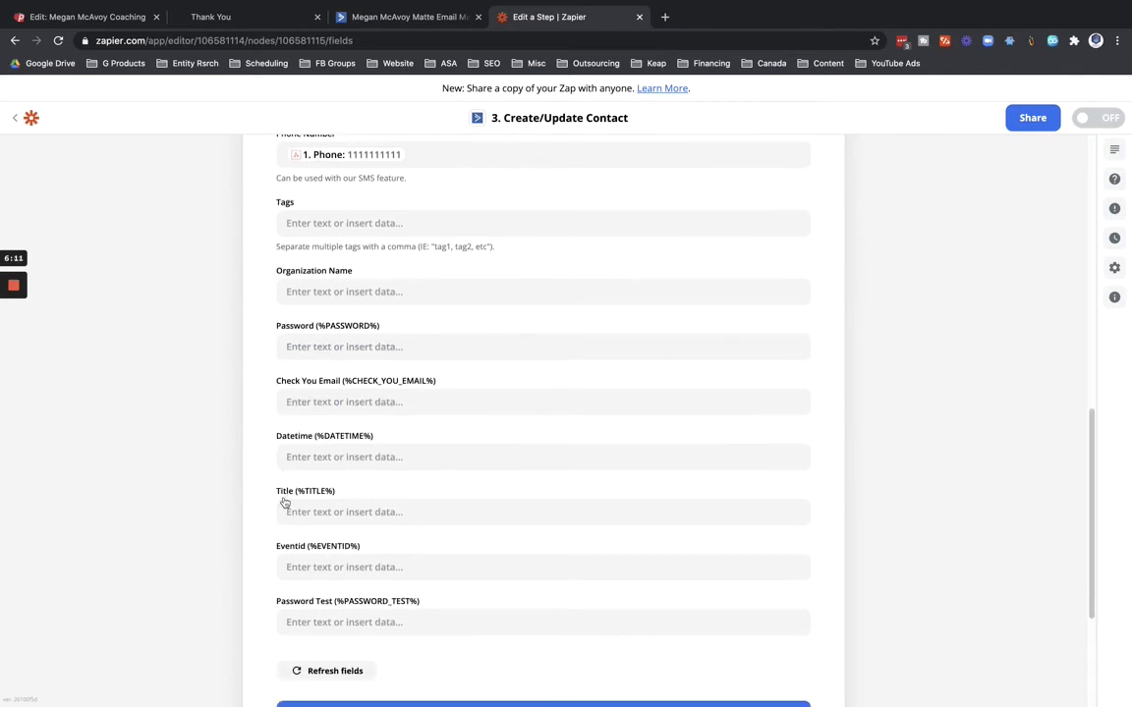
{"action": "scroll", "coordinate": [263, 542], "scroll_direction": "down", "scroll_amount": 4}
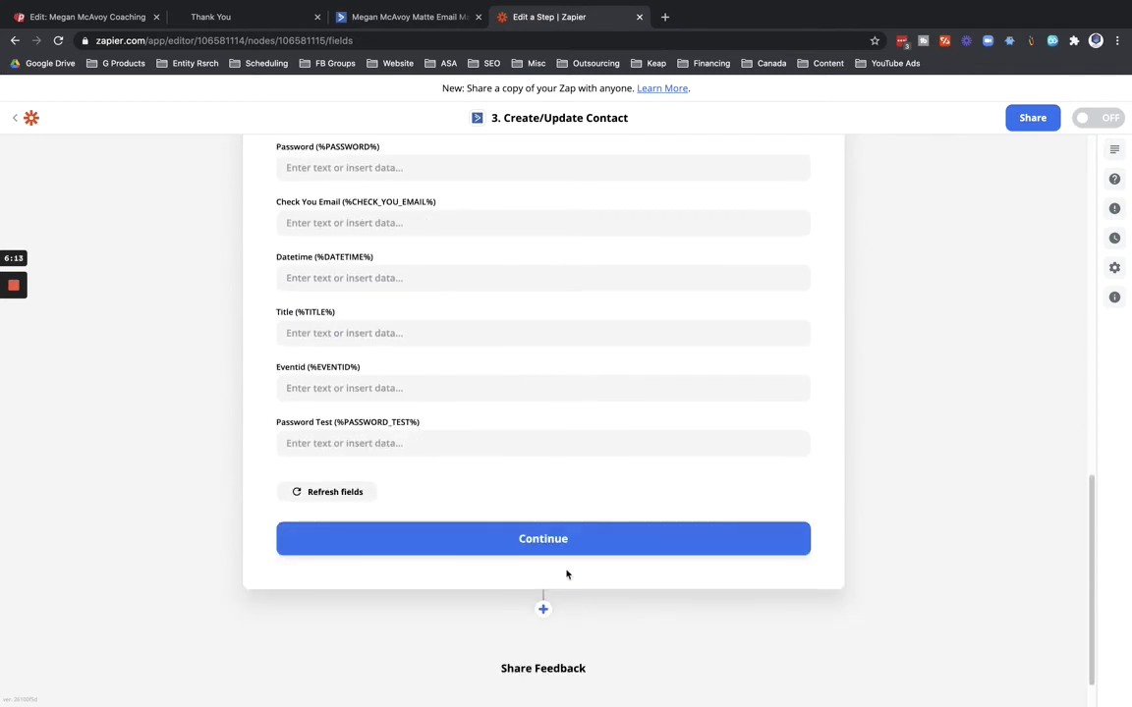
{"action": "left_click", "coordinate": [544, 538]}
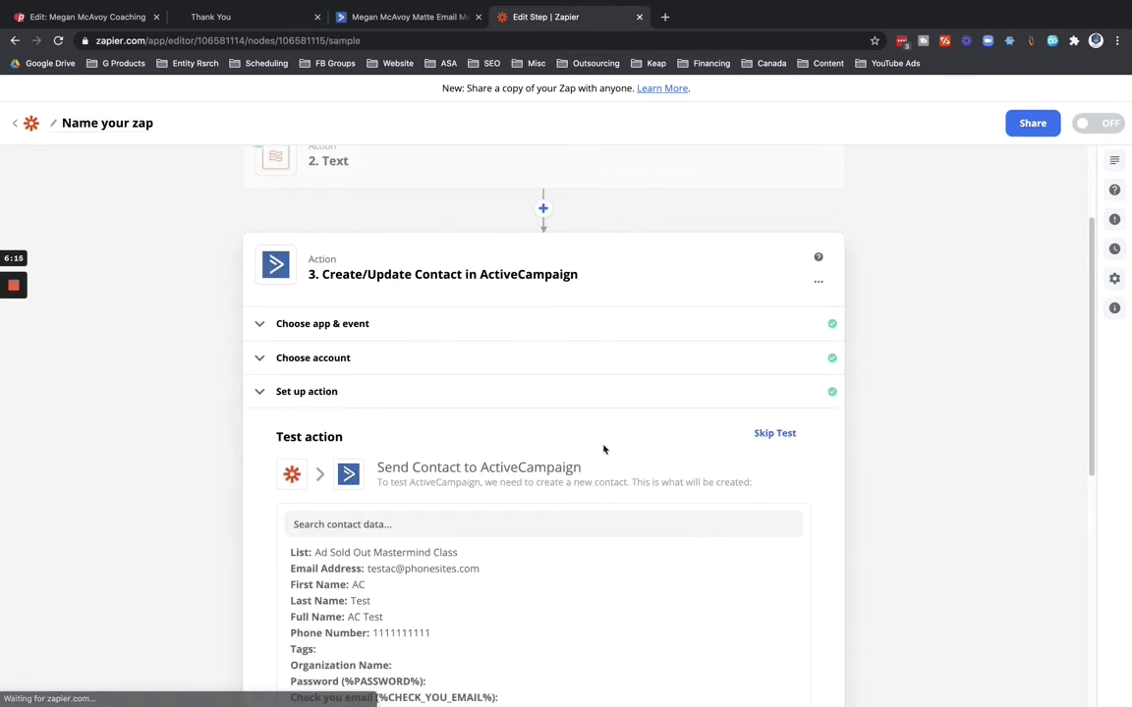
Send the AC Test contact to ActiveCampaign as a test, then check the ActiveCampaign account.
{"action": "scroll", "coordinate": [283, 513], "scroll_direction": "down", "scroll_amount": 8}
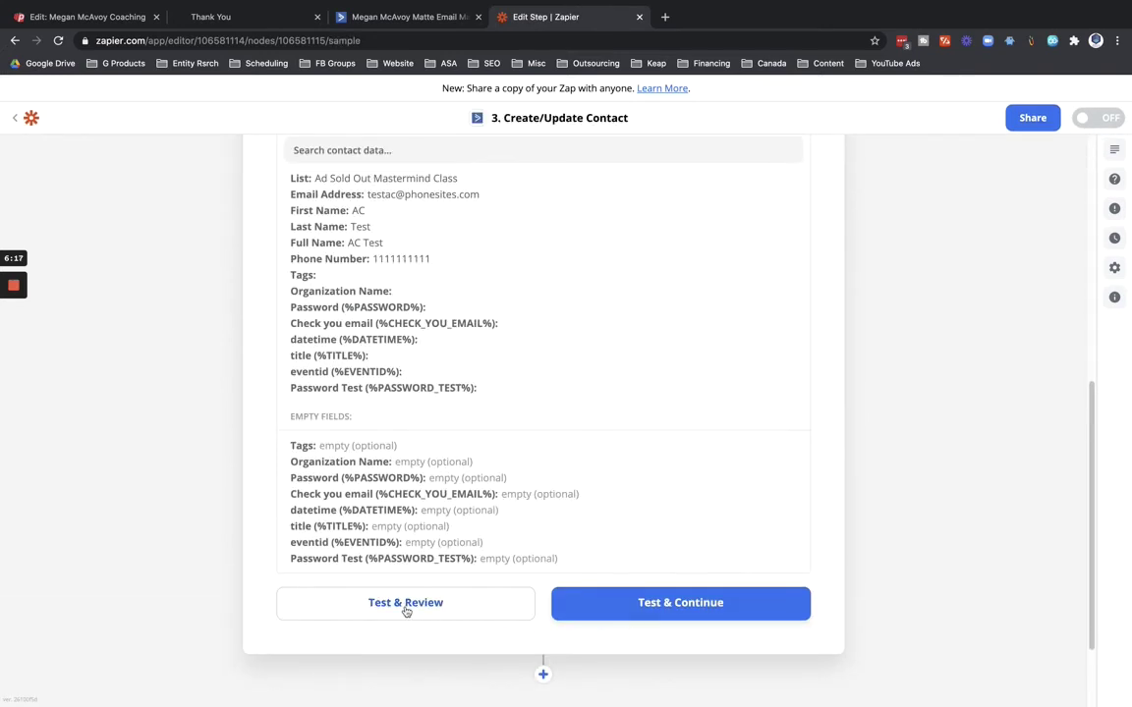
{"action": "left_click", "coordinate": [402, 608]}
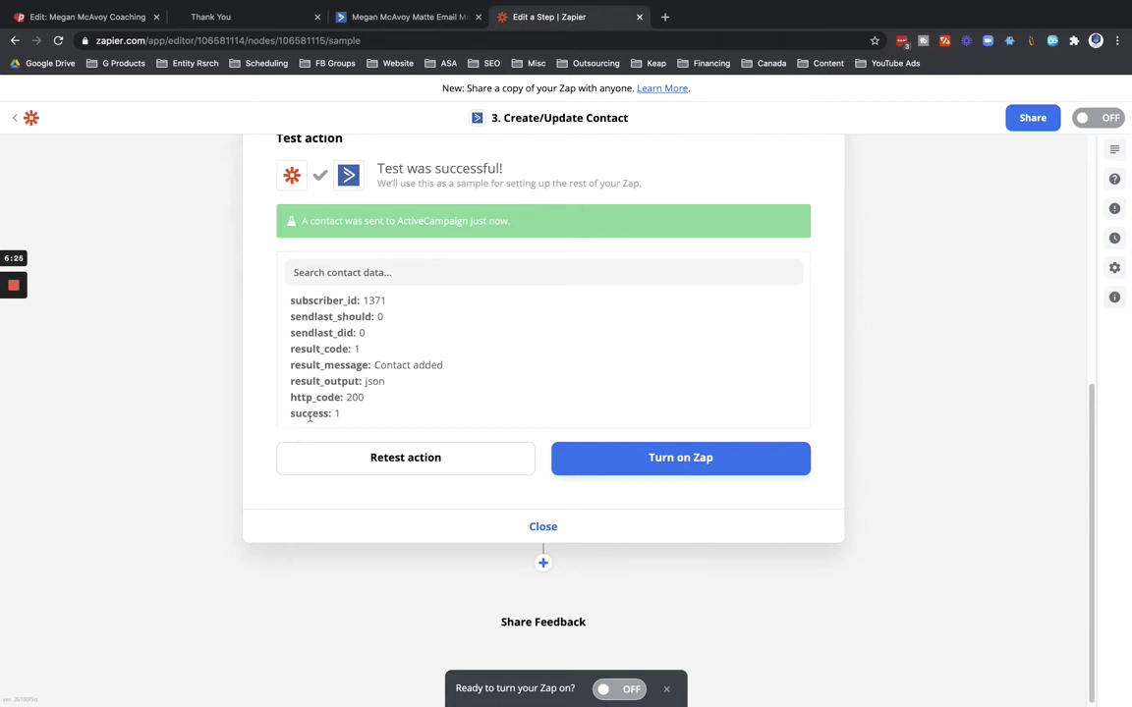
{"action": "left_click", "coordinate": [388, 17]}
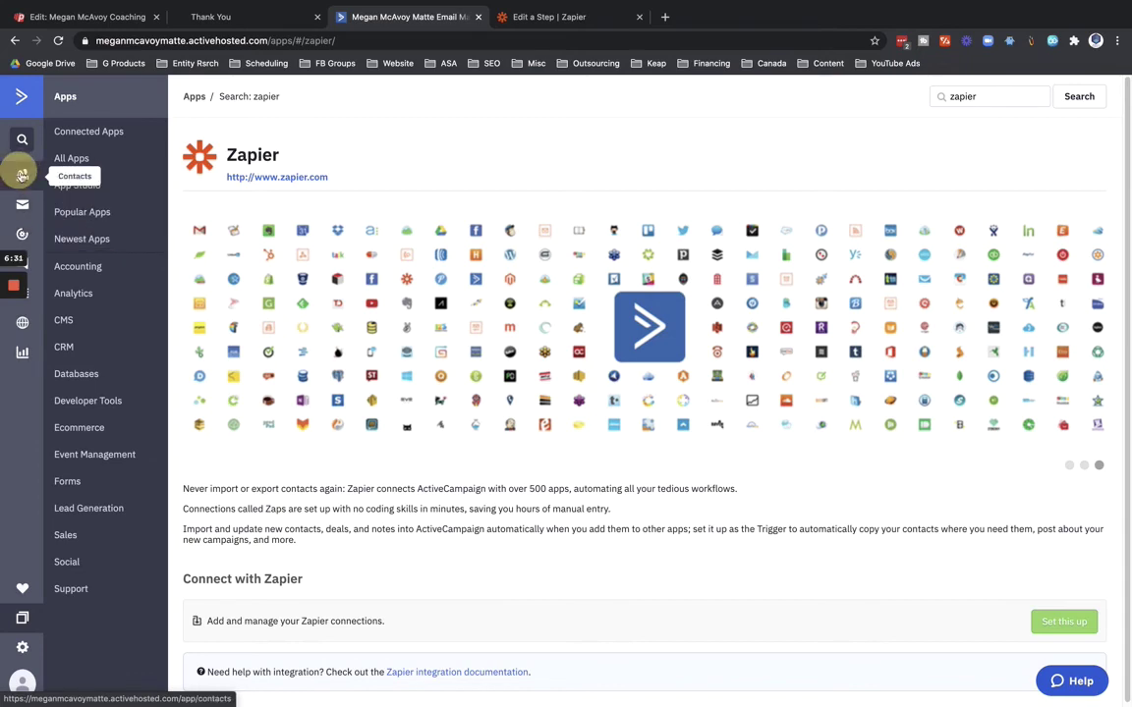
Show ActiveCampaign contacts sorted by Date Created, newest first, with AC Test on top.
{"action": "left_click", "coordinate": [22, 174]}
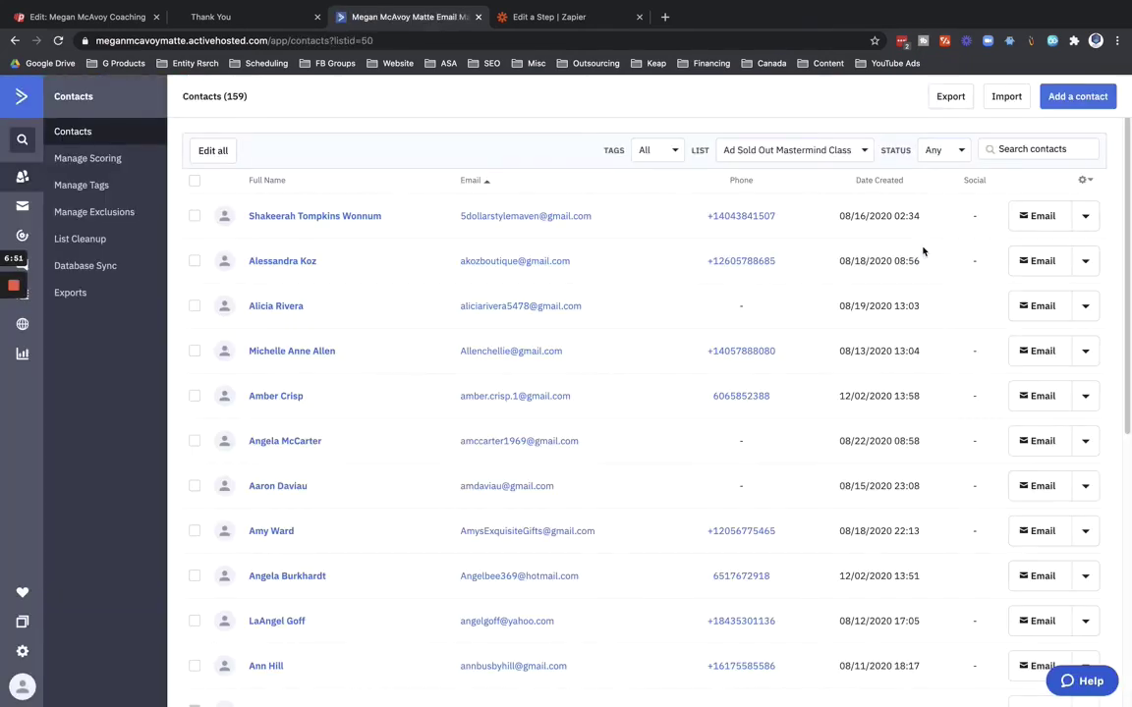
{"action": "left_click", "coordinate": [882, 181]}
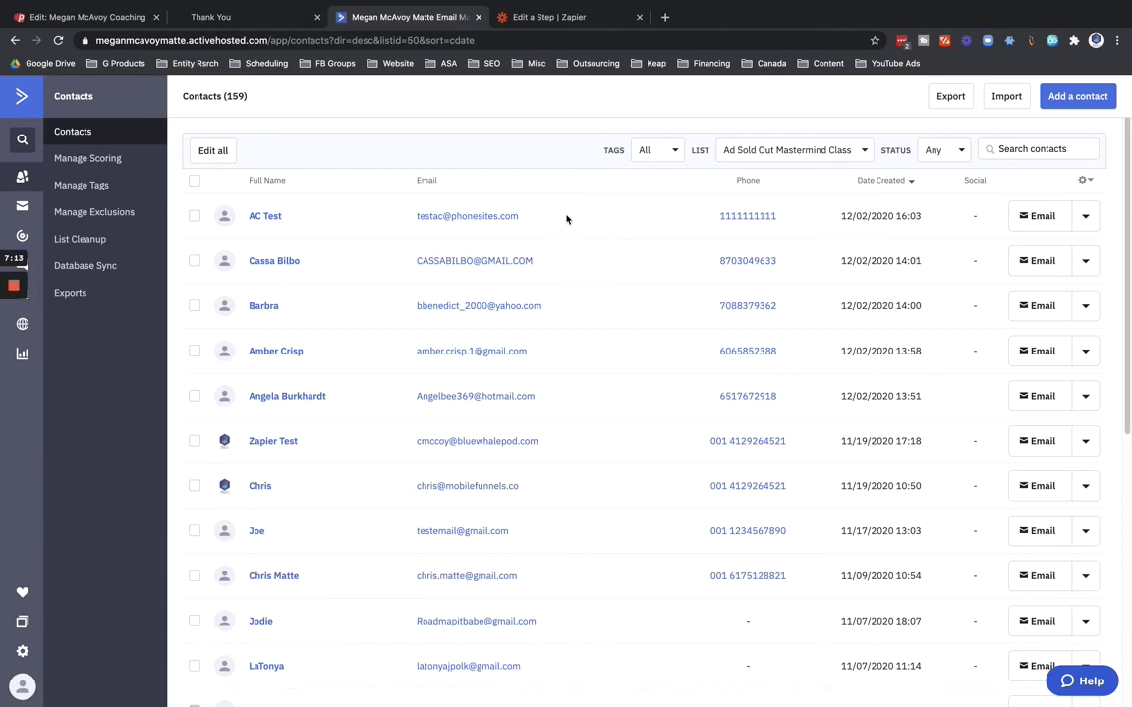
Name the zap with the client's name followed by 'PhoneSites to ActiveCampaign'.
{"action": "left_click", "coordinate": [519, 17]}
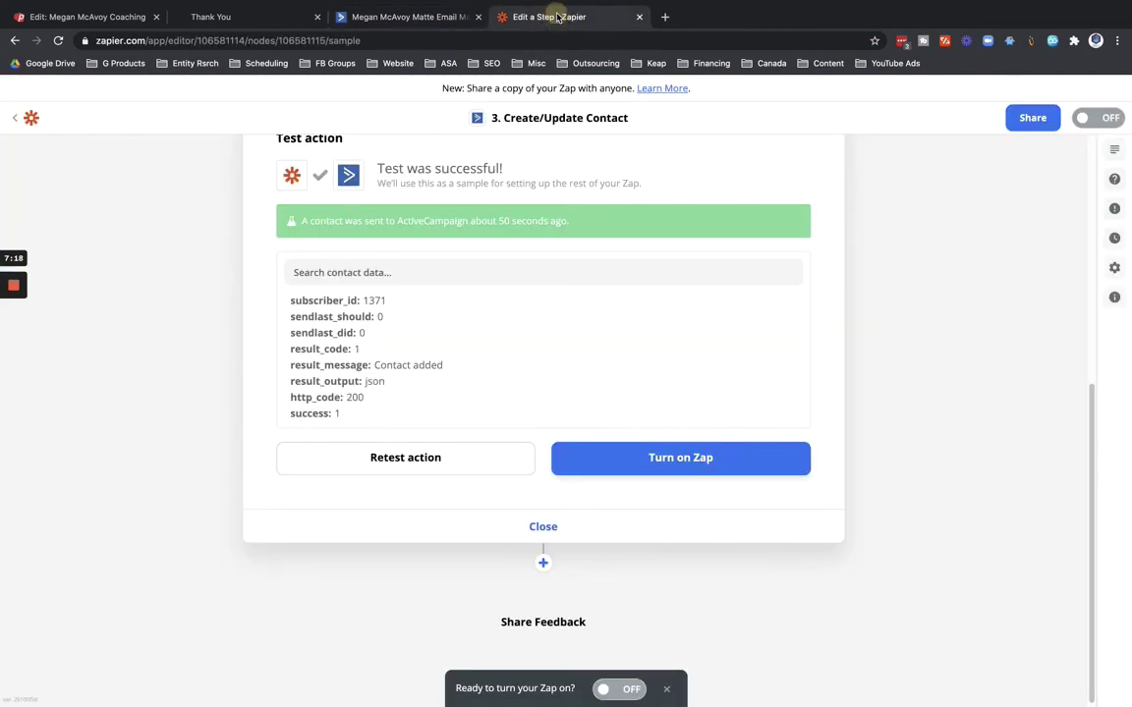
{"action": "scroll", "coordinate": [140, 278], "scroll_direction": "up", "scroll_amount": 6}
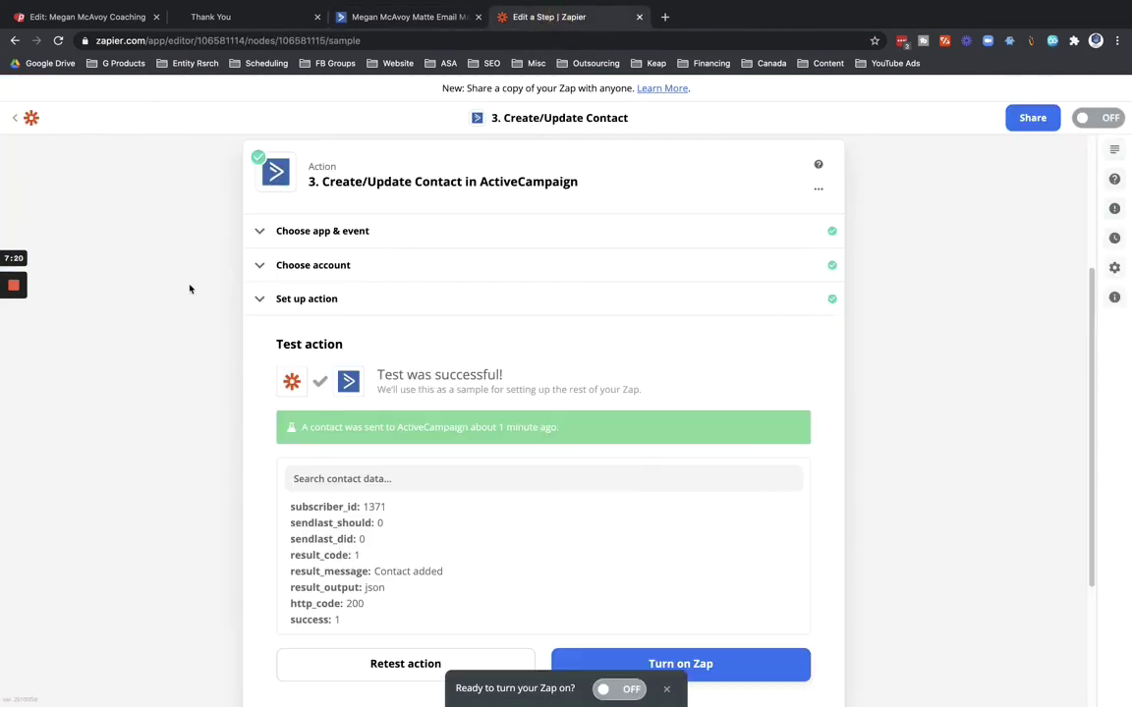
{"action": "left_click", "coordinate": [99, 130]}
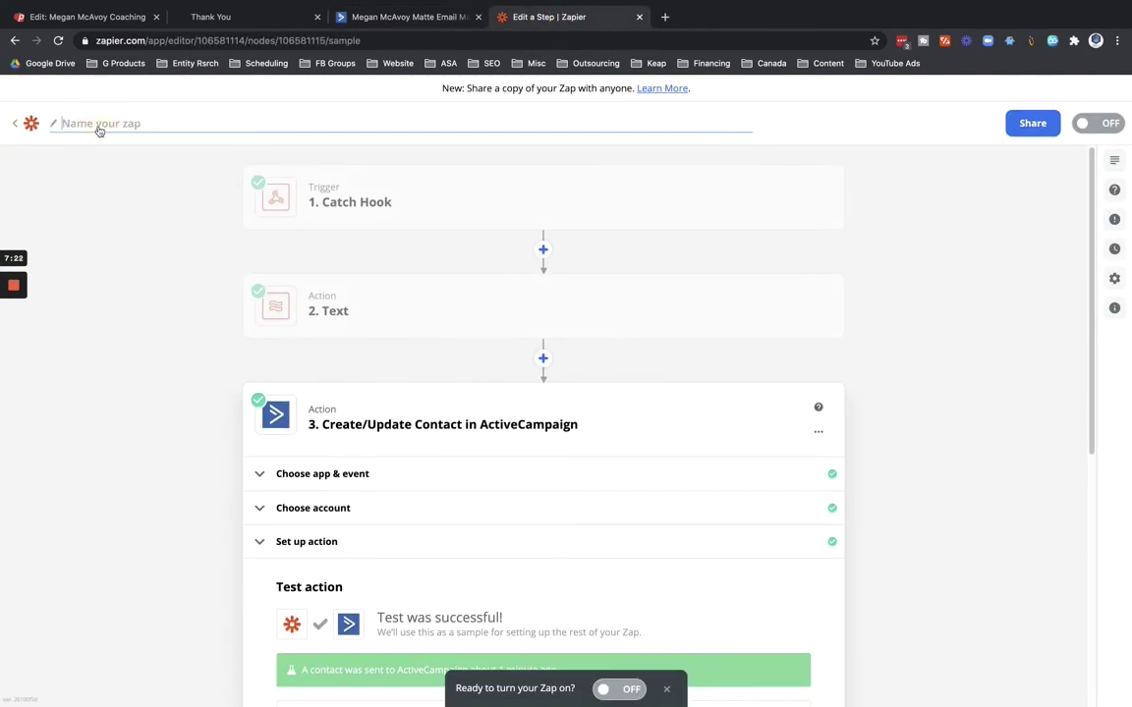
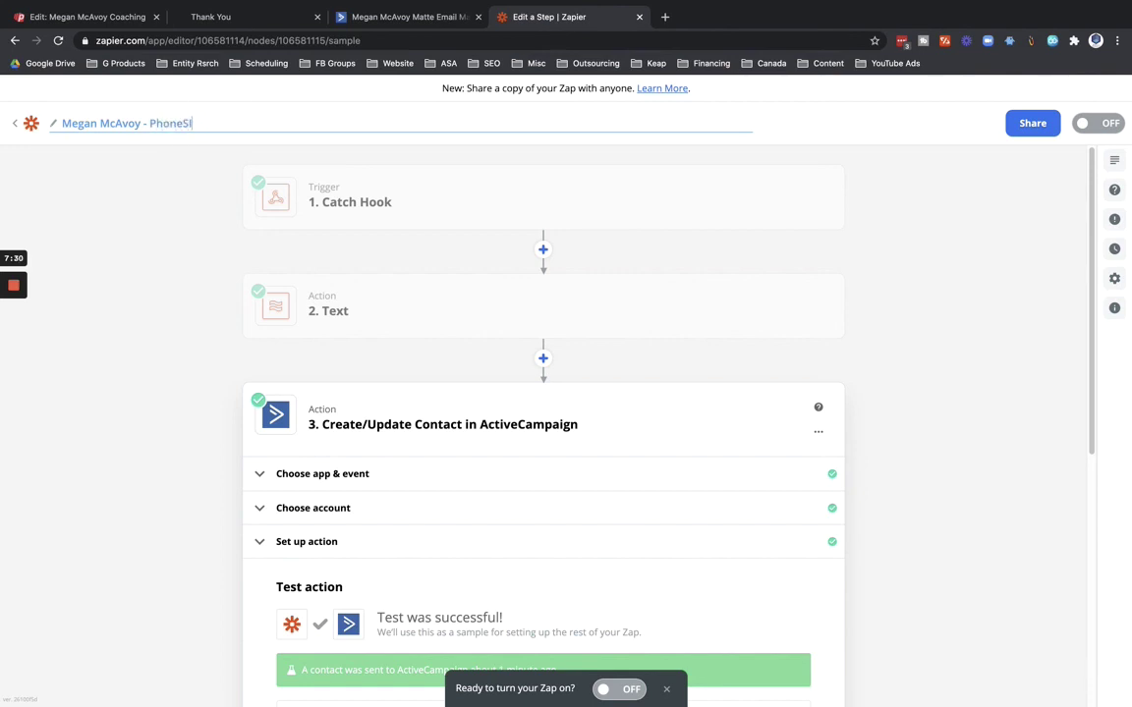
{"action": "type", "text": "testes F"}
{"action": "type", "text": "Campaign"}
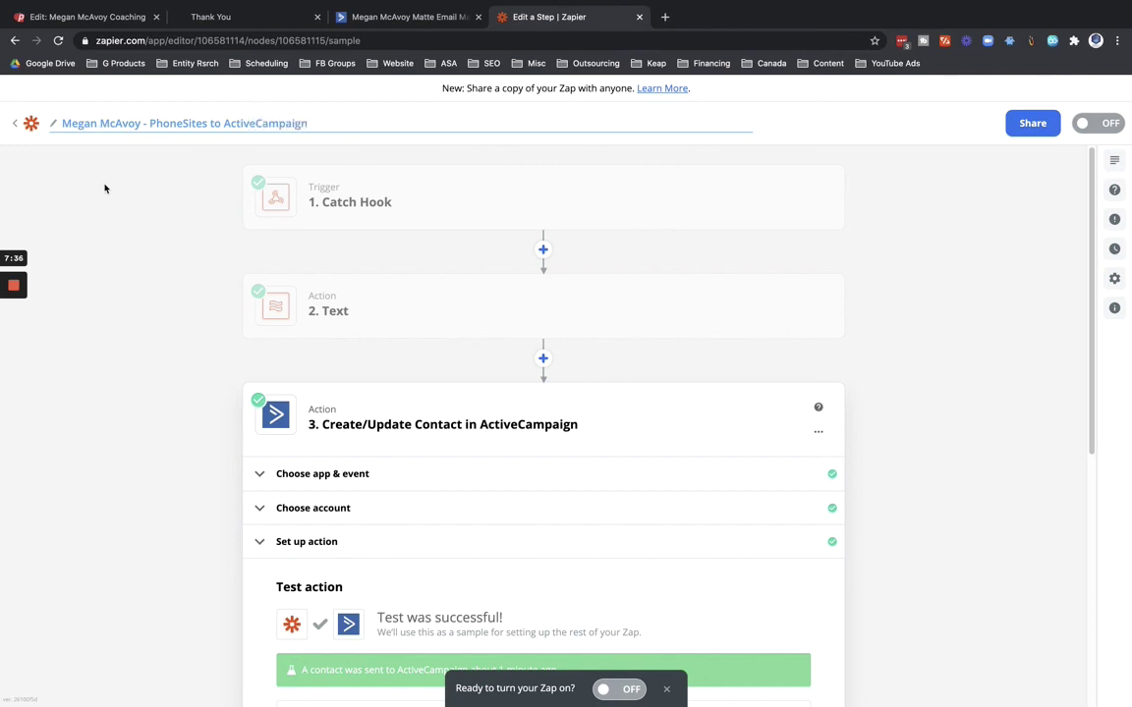
{"action": "left_click", "coordinate": [108, 187]}
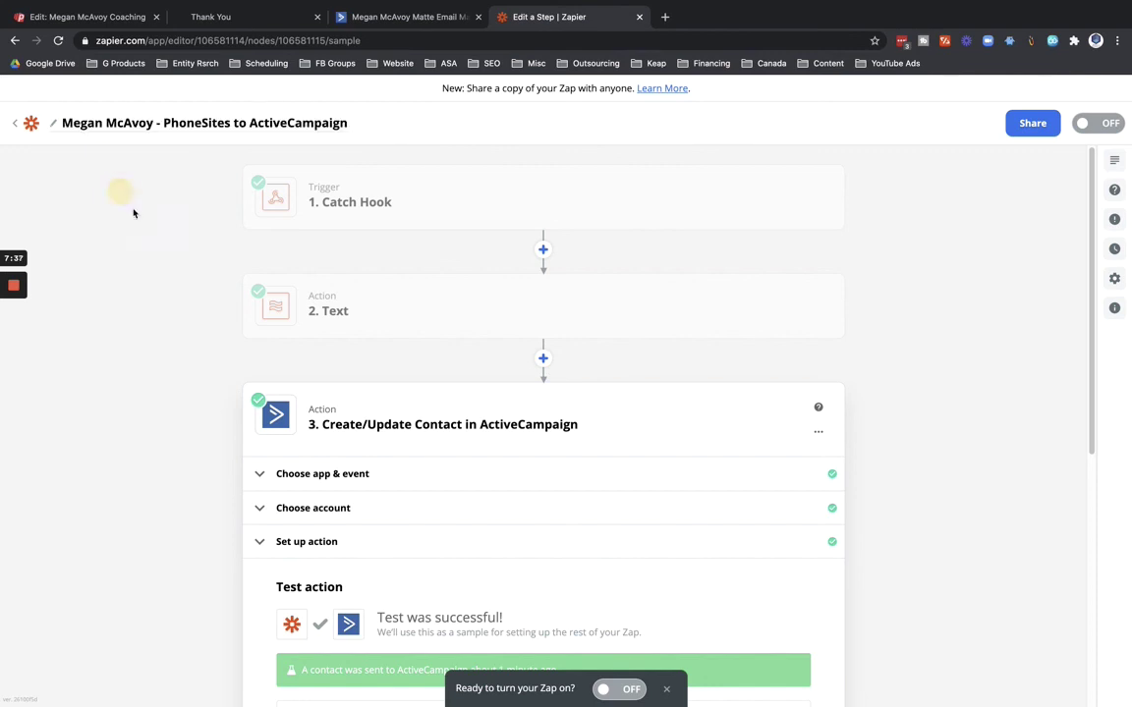
Turn the zap on, then return to the ActiveCampaign contacts list via the PhoneSites tabs.
{"action": "left_click", "coordinate": [634, 689]}
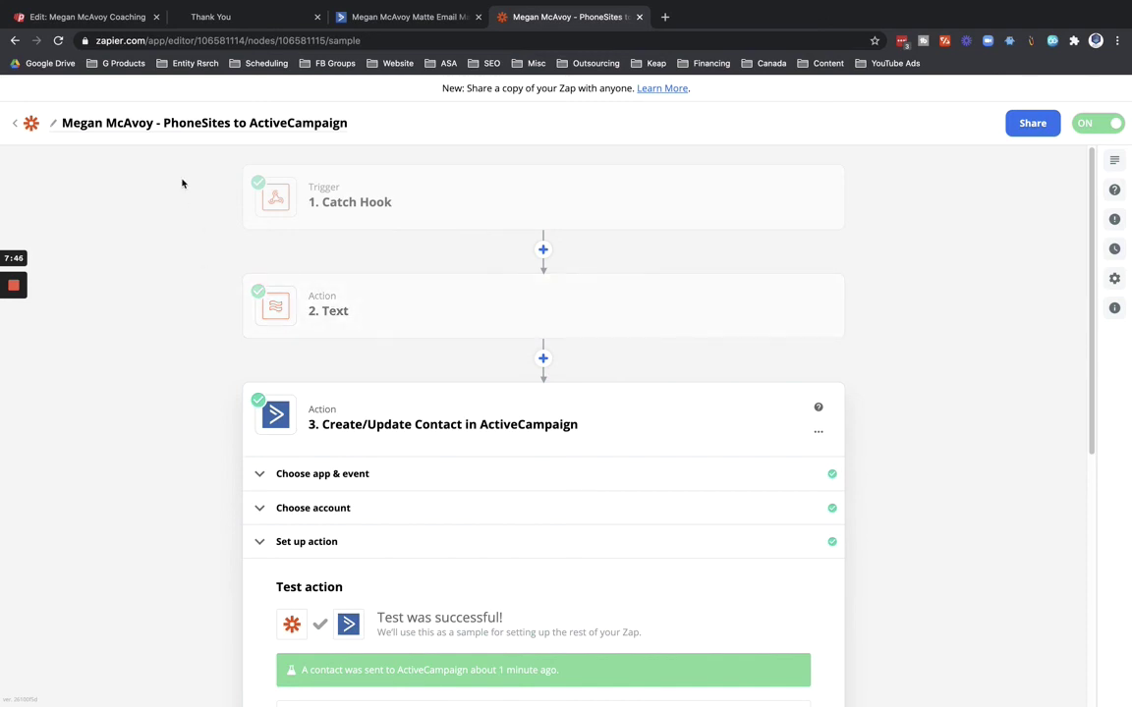
{"action": "left_click", "coordinate": [85, 17]}
{"action": "left_click", "coordinate": [200, 17]}
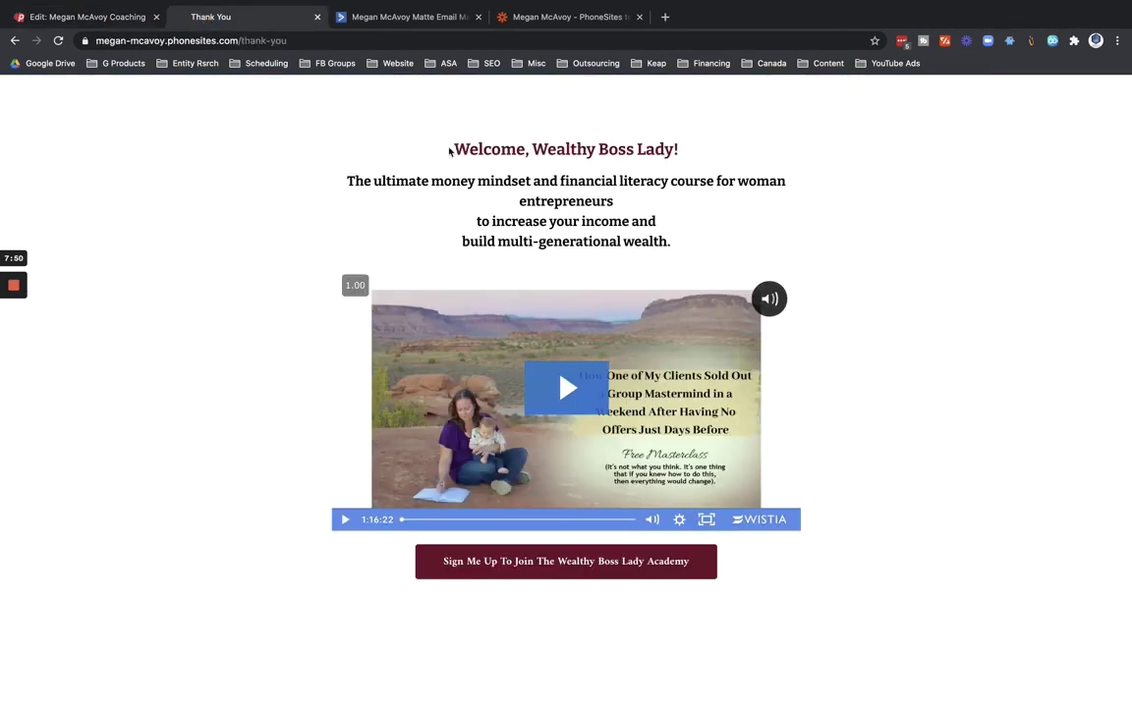
{"action": "left_click", "coordinate": [413, 17]}
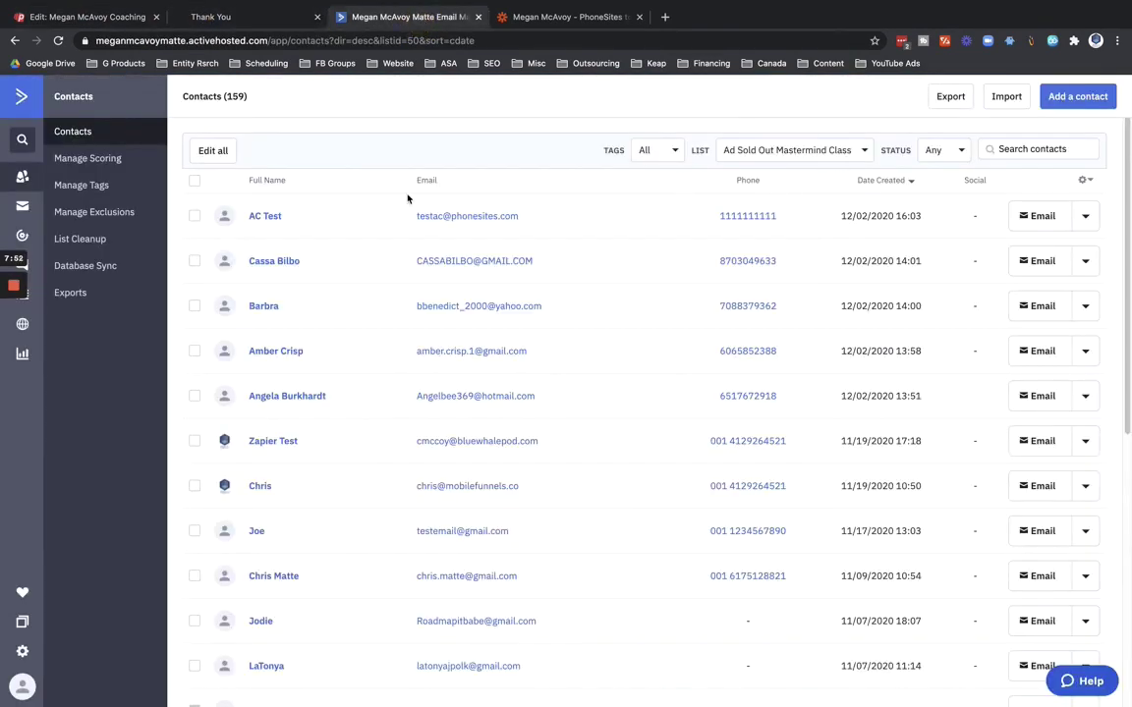